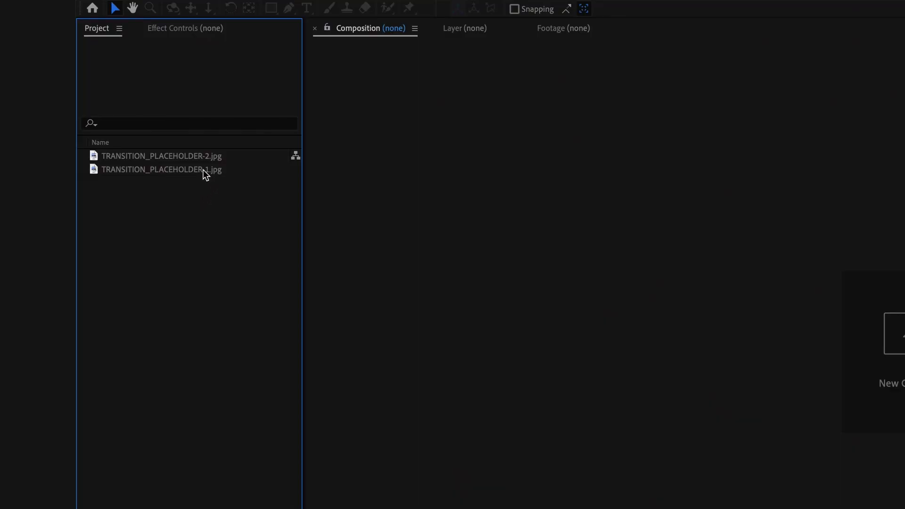
- Create a single composition from the images TRANSITION_PLACEHOLDER-1.jpg and TRANSITION_PLACEHOLDER-2.jpg, stacked as two layers
left_click(203, 169)
left_click(200, 155, "shift")
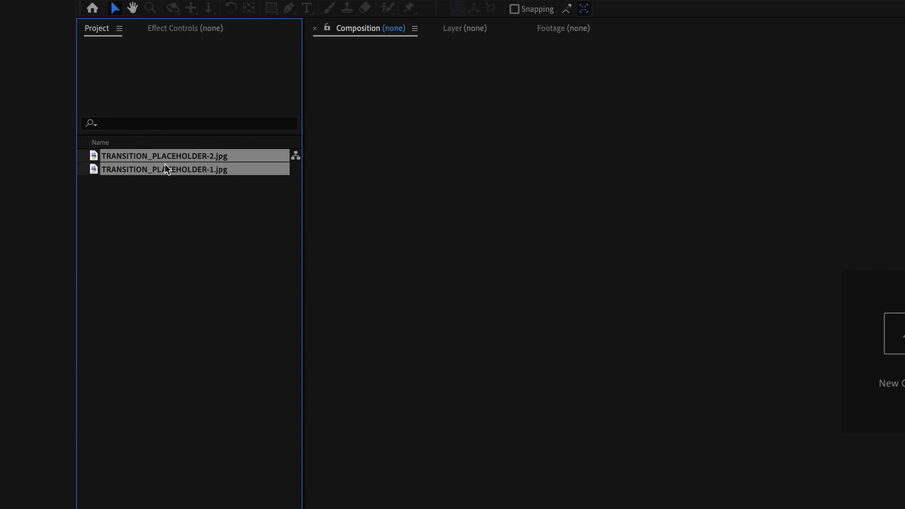
left_click_drag(175, 157, 27, 358)
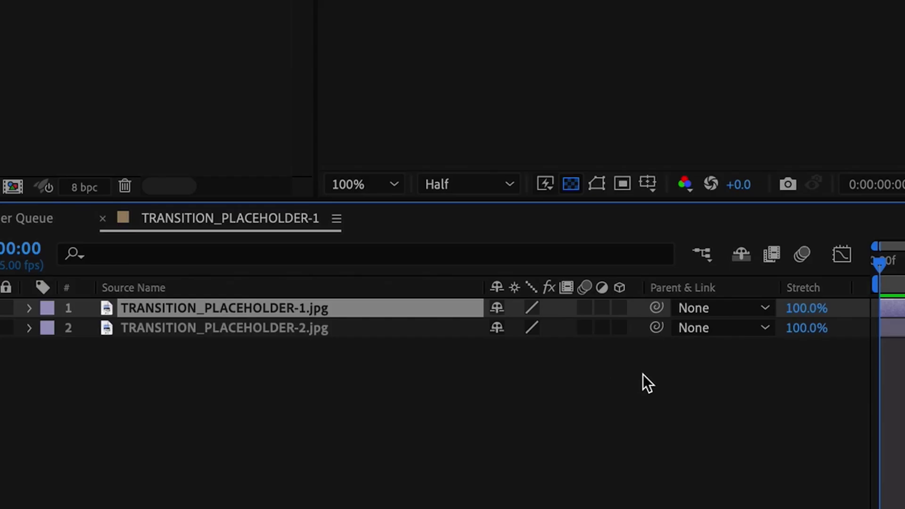
left_click(643, 374)
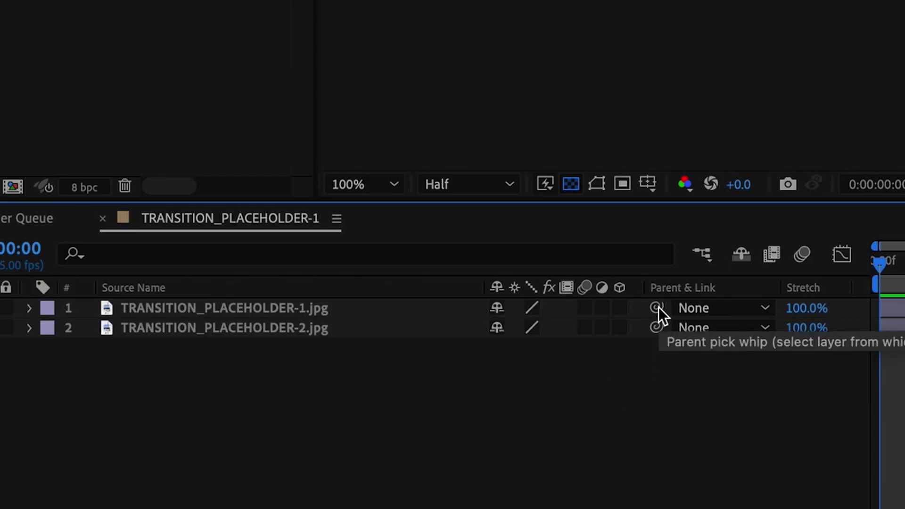
- Parent the TRANSITION_PLACEHOLDER-1.jpg layer to TRANSITION_PLACEHOLDER-2.jpg and set the first layer's X position to -954
left_click_drag(657, 306, 589, 327)
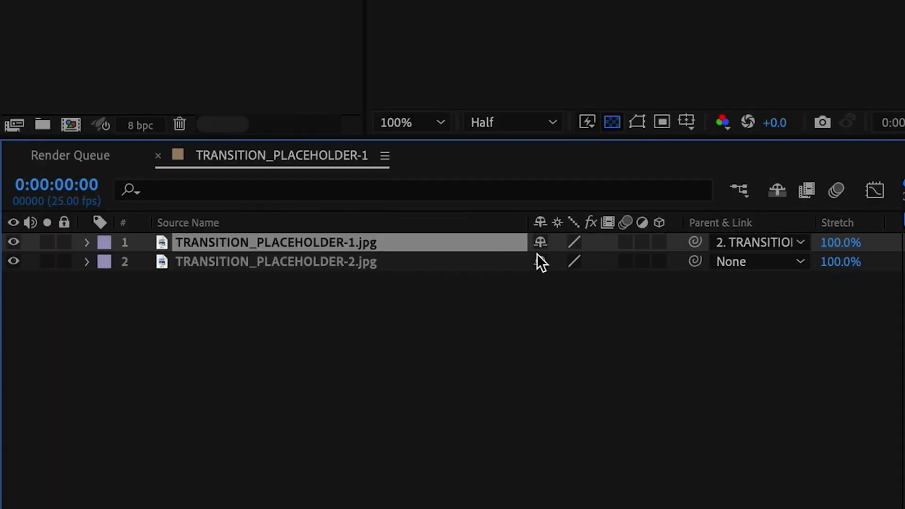
key("p")
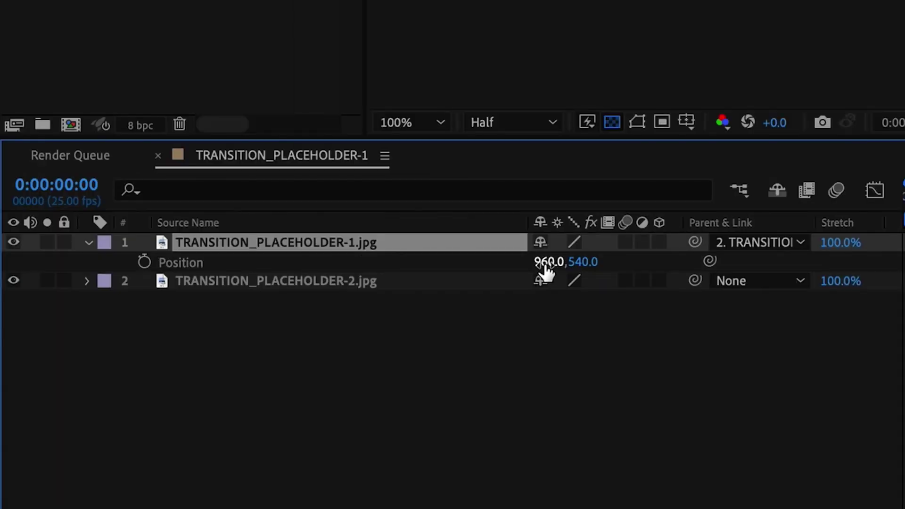
left_click_drag(544, 271, 367, 314)
left_click_drag(116, 414, 123, 416)
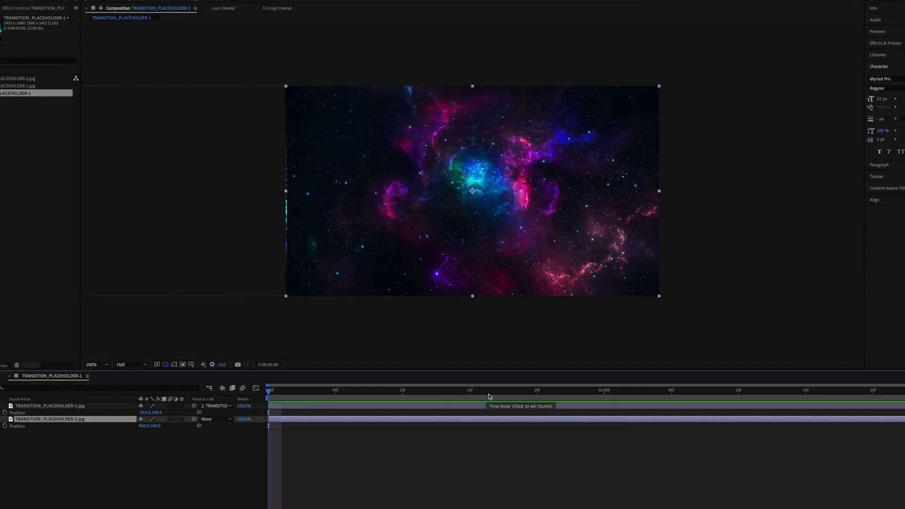
- End the work area at frame 15 and trim the composition to the work area
left_click(605, 392)
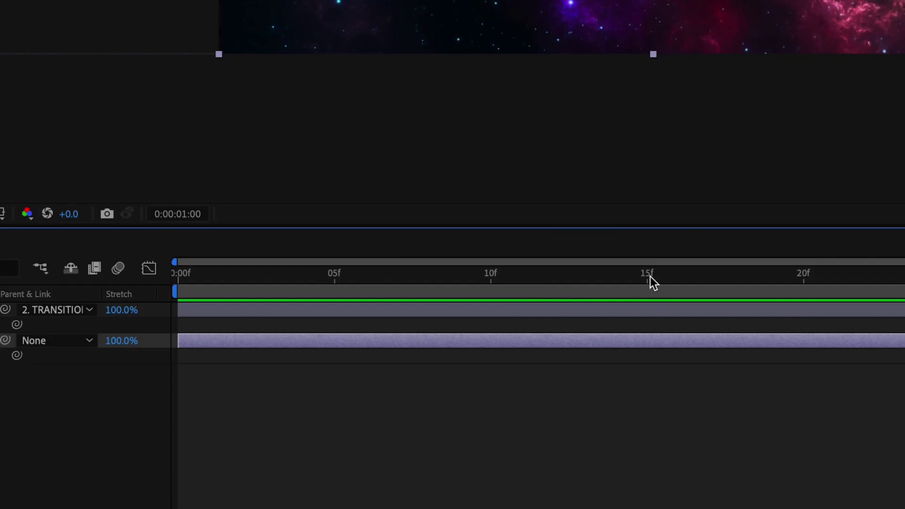
left_click(471, 394)
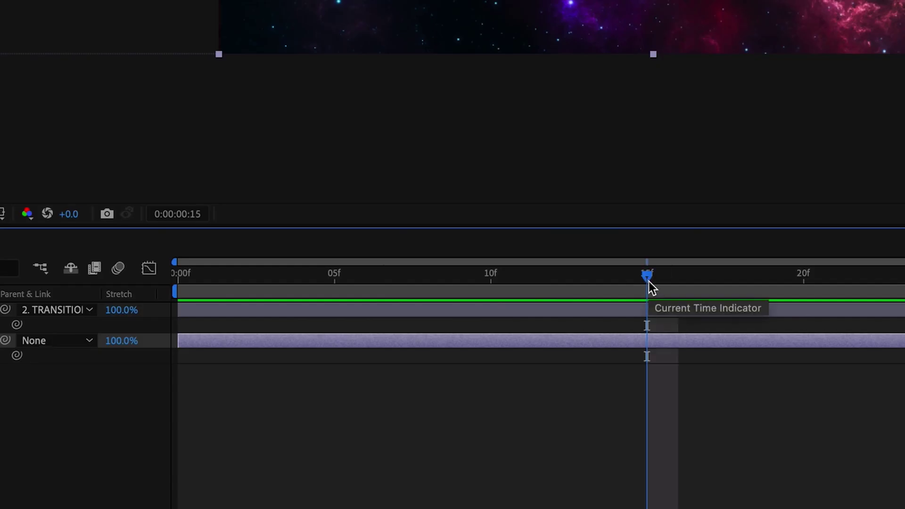
key("n")
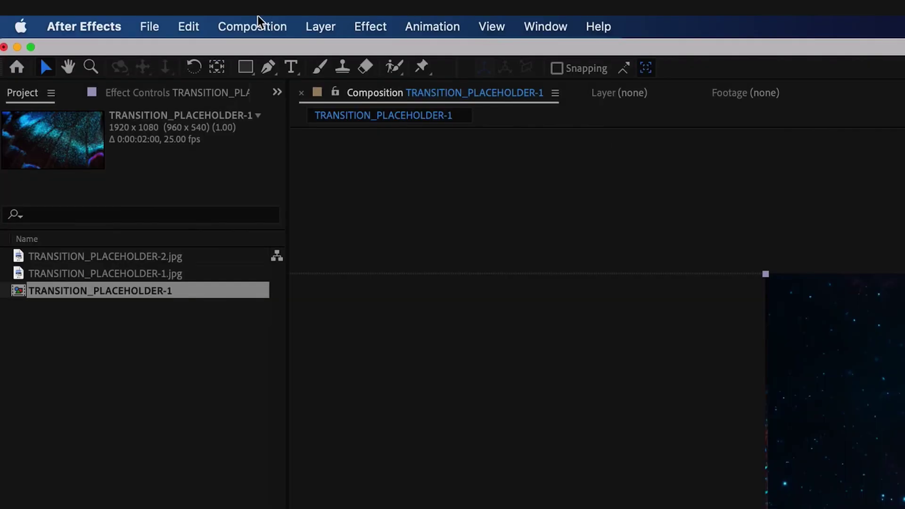
left_click(251, 18)
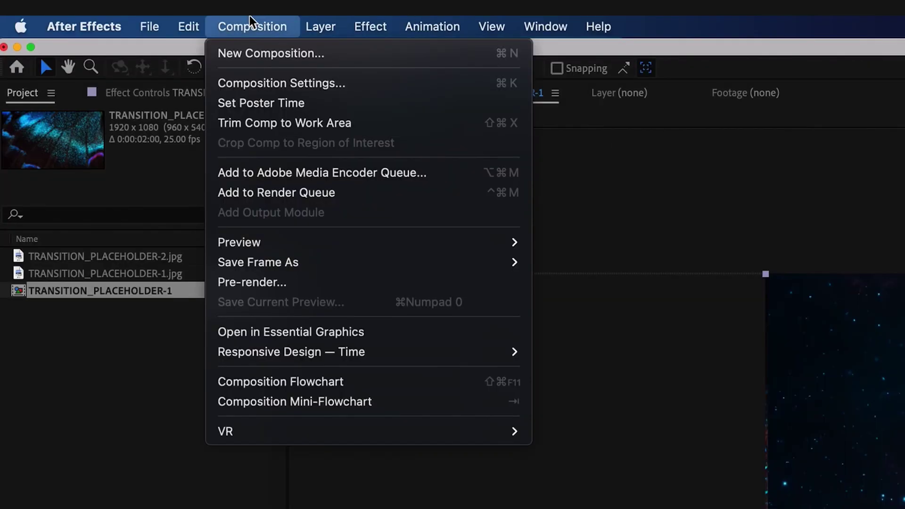
left_click(271, 124)
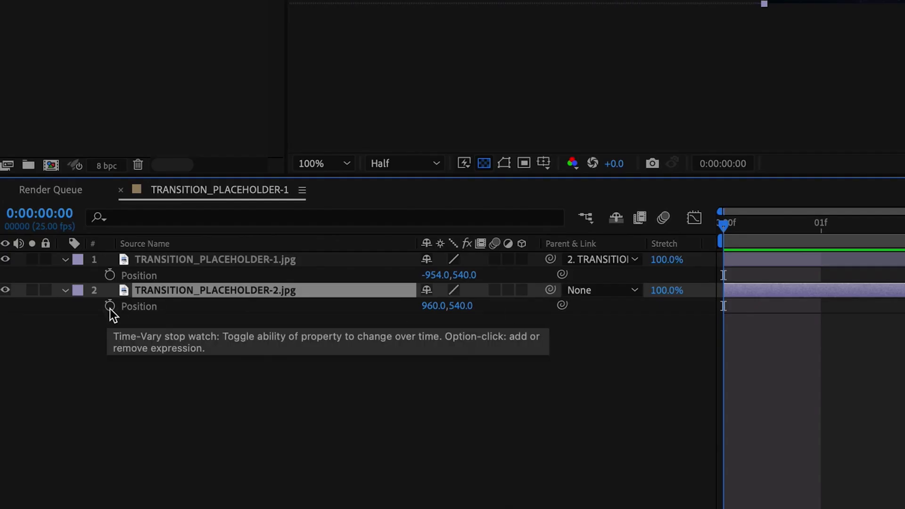
- Animate the TRANSITION_PLACEHOLDER-2.jpg layer's Position from 960, 540 at frame 0 to 2870, 540 at frame 15
left_click(108, 307)
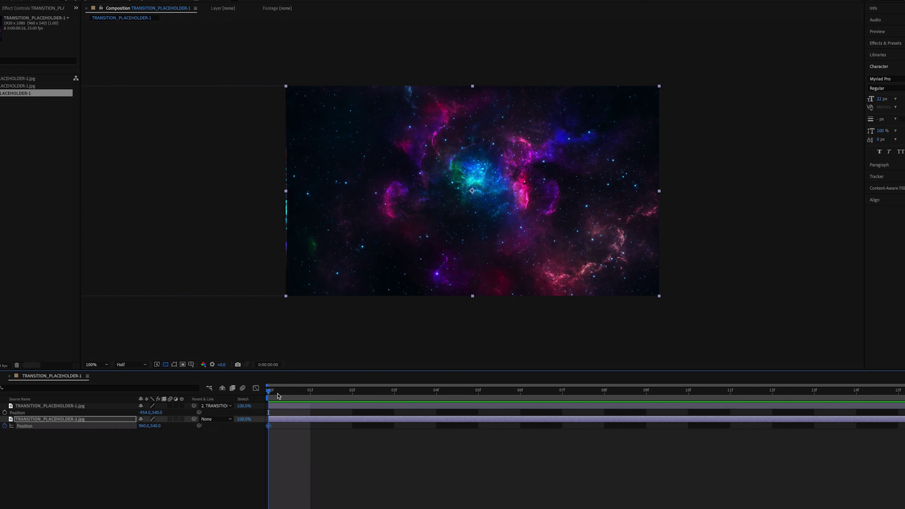
left_click_drag(278, 396, 403, 395)
left_click_drag(810, 405, 898, 395)
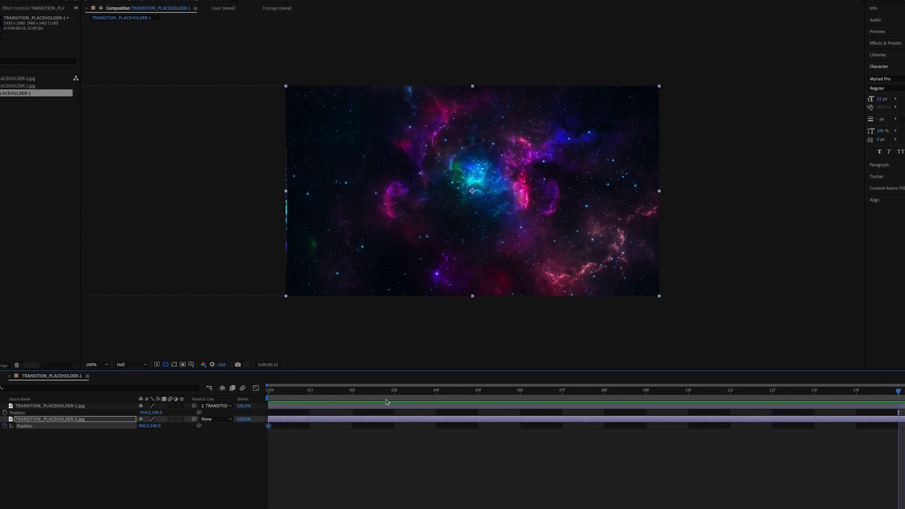
left_click_drag(141, 426, 214, 424)
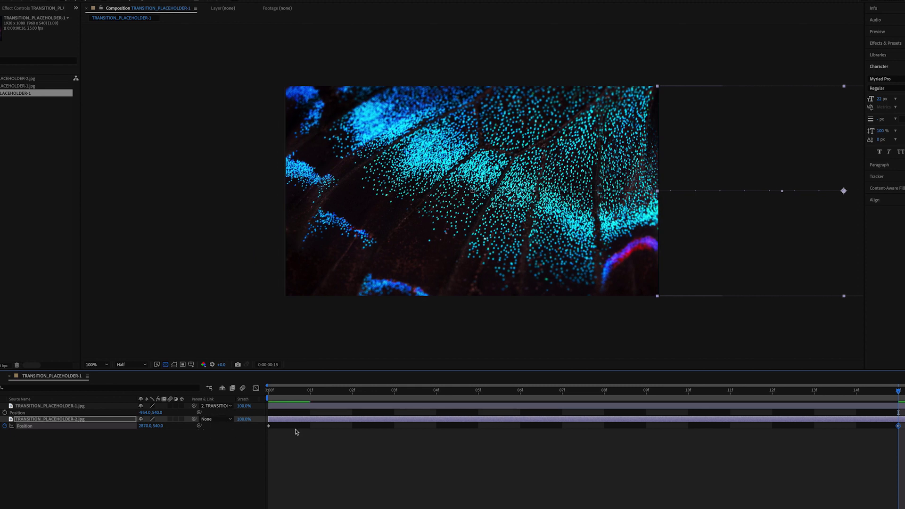
- Play back and scrub through the horizontal slide between the two images
left_click_drag(283, 392, 213, 397)
key("space")
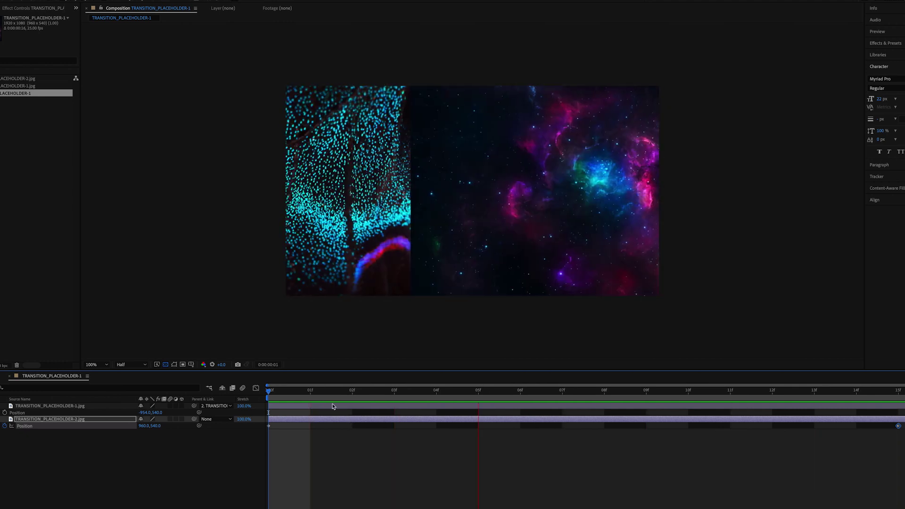
key("space")
left_click_drag(285, 391, 901, 405)
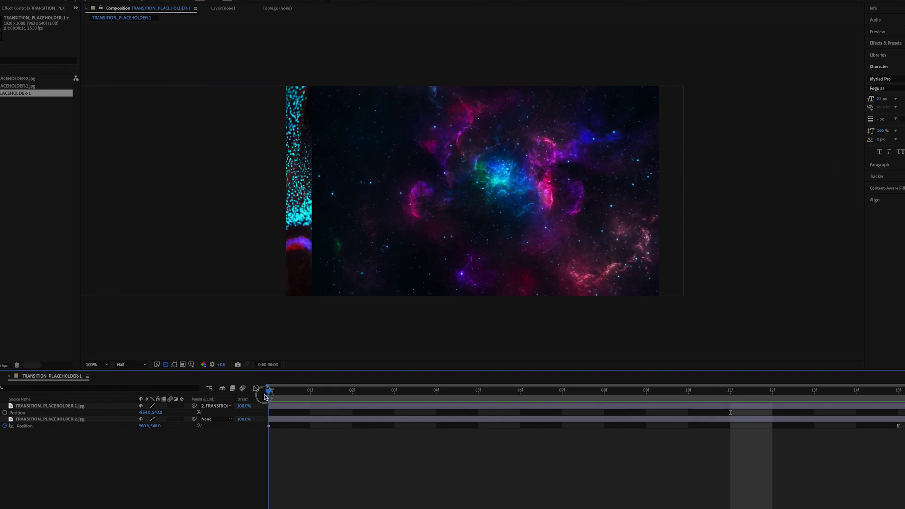
left_click_drag(263, 398, 245, 399)
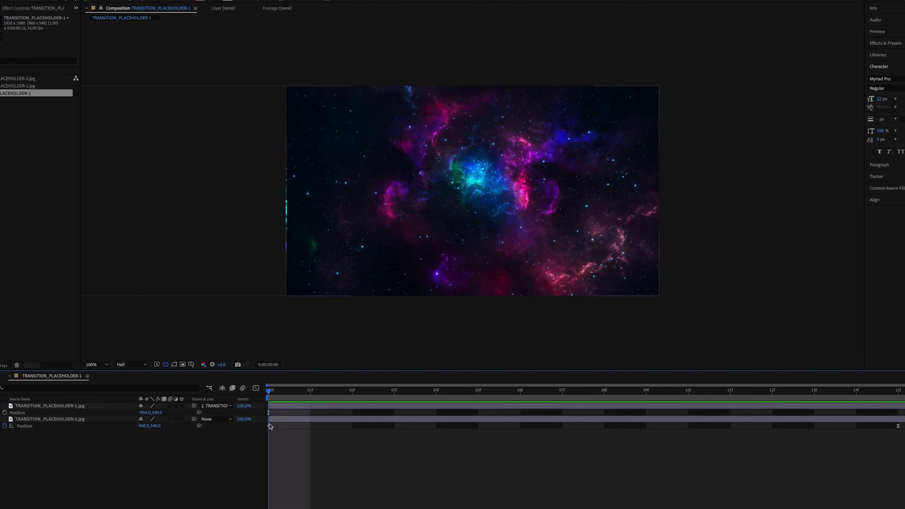
- Add a Position keyframe to TRANSITION_PLACEHOLDER-2.jpg at frame 2 with the X value at 734.7
left_click_drag(276, 394, 349, 394)
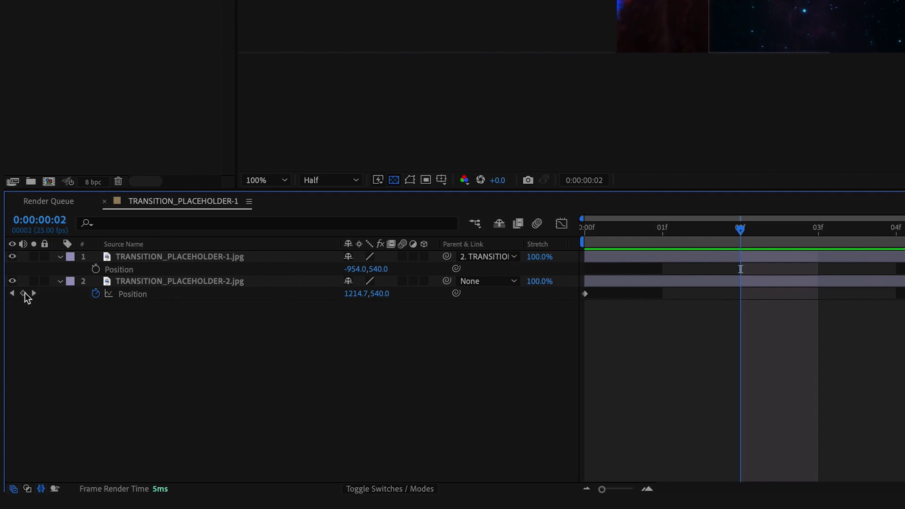
left_click(680, 235)
left_click(748, 234)
left_click(23, 293)
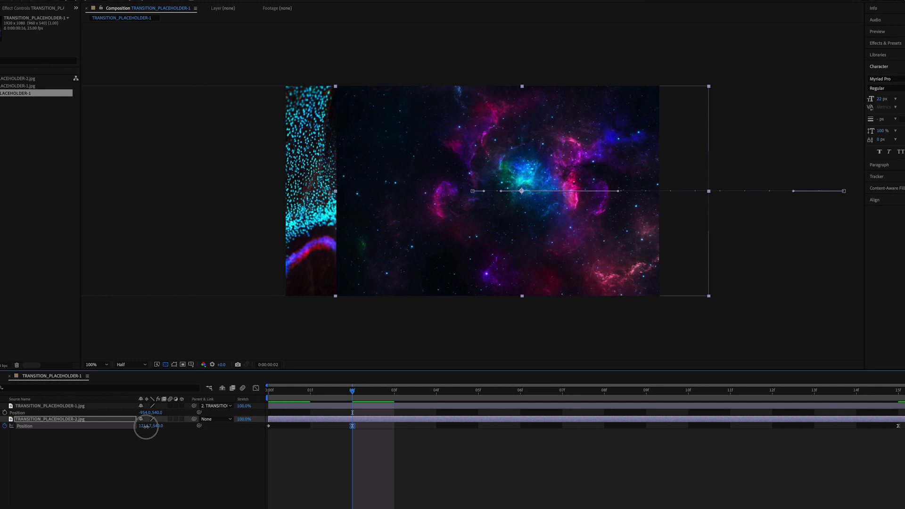
left_click_drag(146, 427, 127, 426)
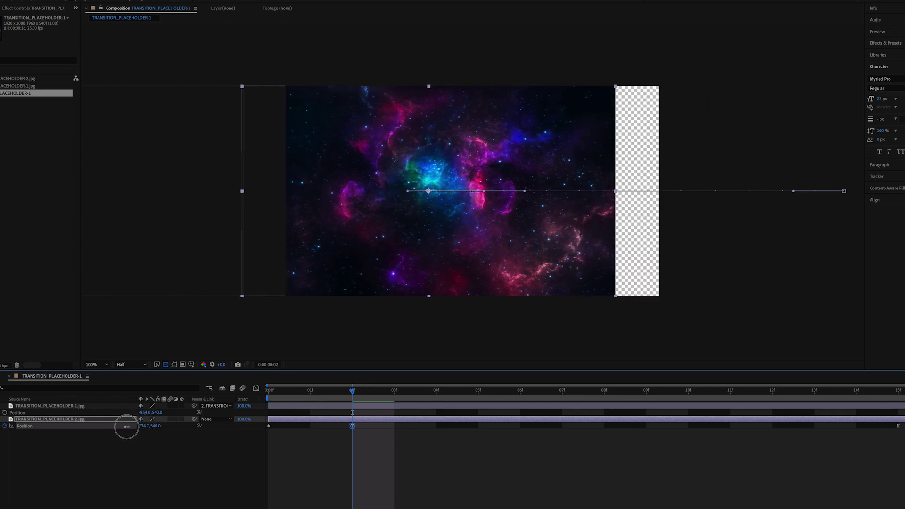
- Select Continuous Bezier spatial interpolation for the frame 2 Position keyframe and convert its temporal interpolation to Auto Bezier
right_click(352, 427)
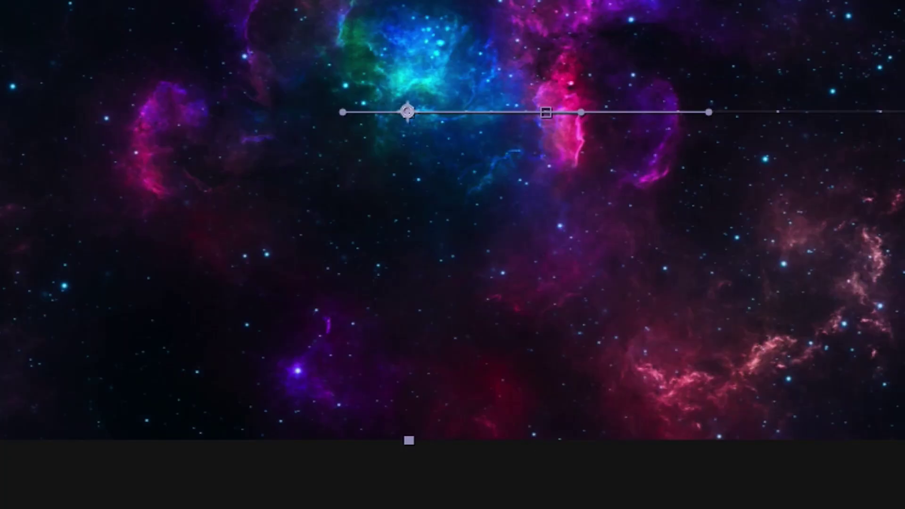
left_click(542, 307)
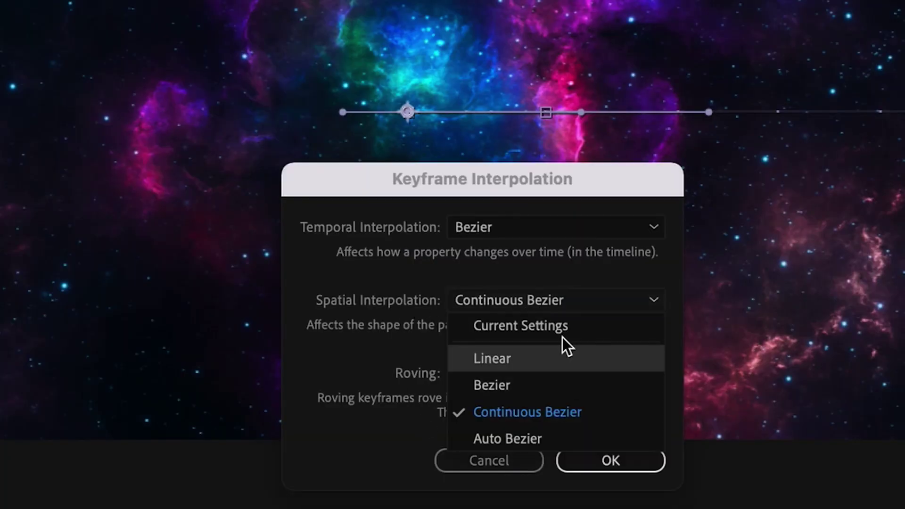
left_click(573, 412)
left_click(610, 461)
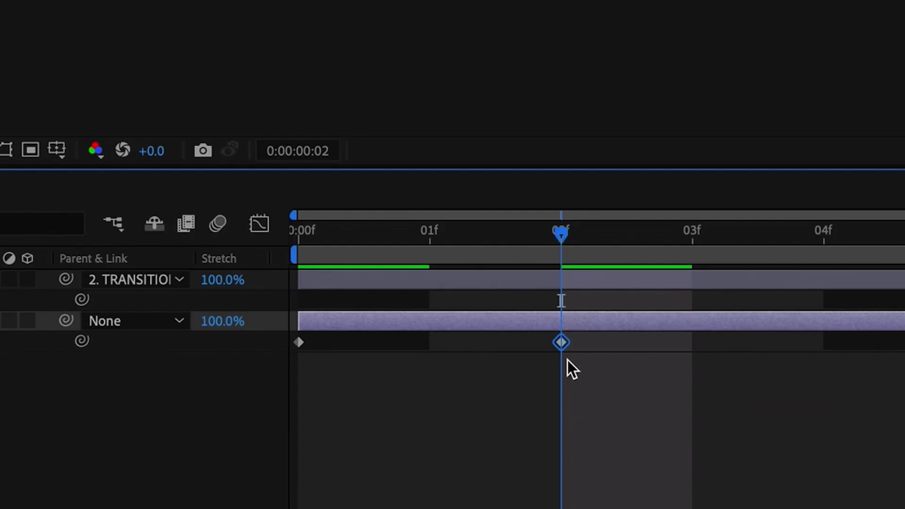
left_click(352, 426)
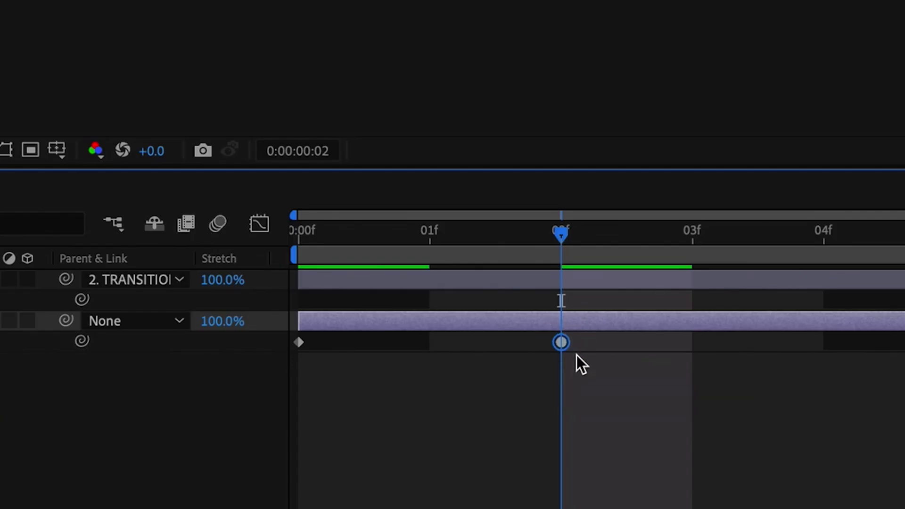
left_click(589, 383)
- Preview the slide from frame 0 through frame 15 with the opening pull-back movement
left_click_drag(560, 238, 294, 251)
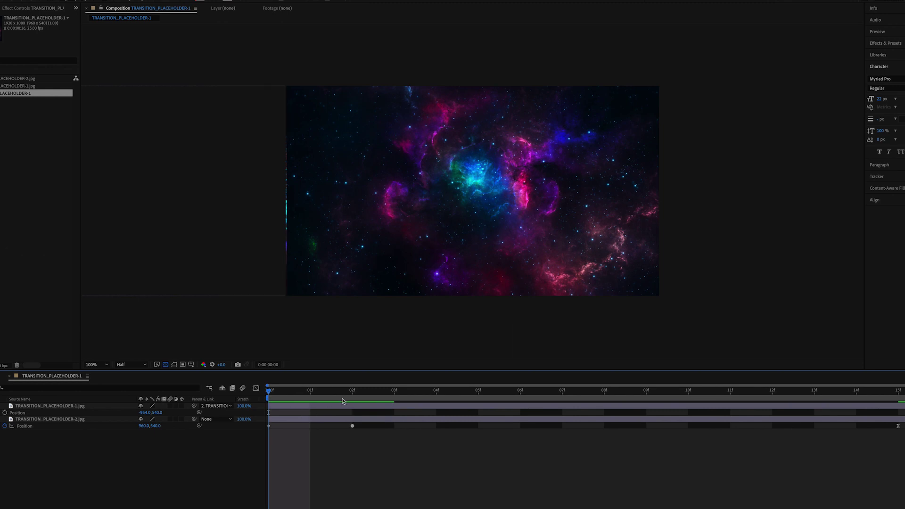
key("space")
left_click_drag(332, 396, 898, 389)
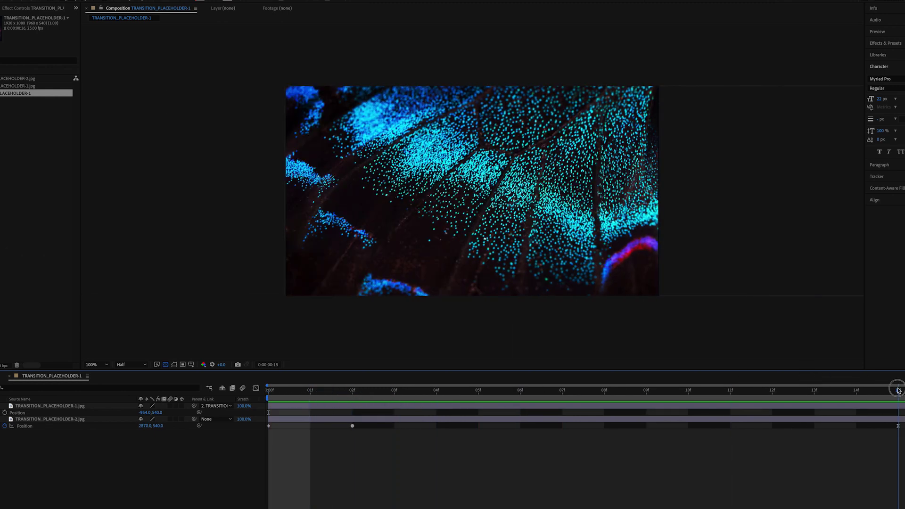
- Copy the frame 15 Position keyframe to frame 13 and set the copy's X value to 3070
left_click(819, 395)
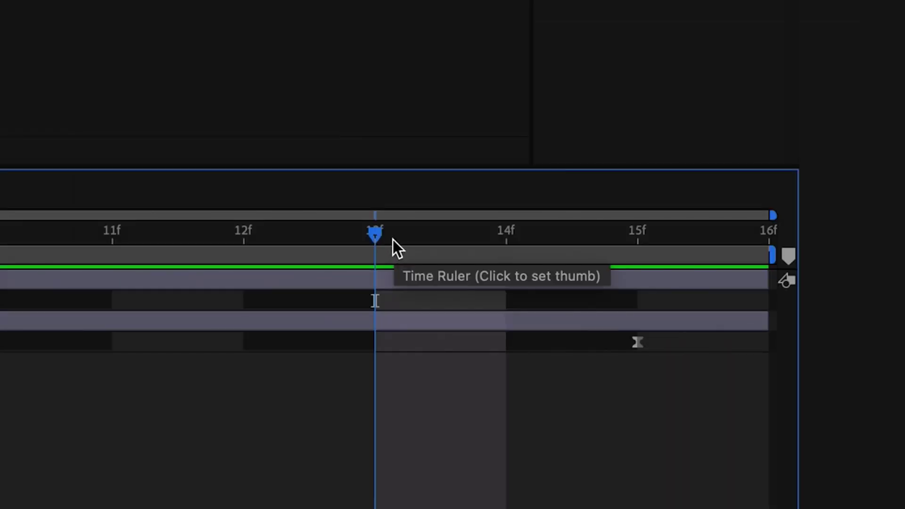
left_click(636, 343)
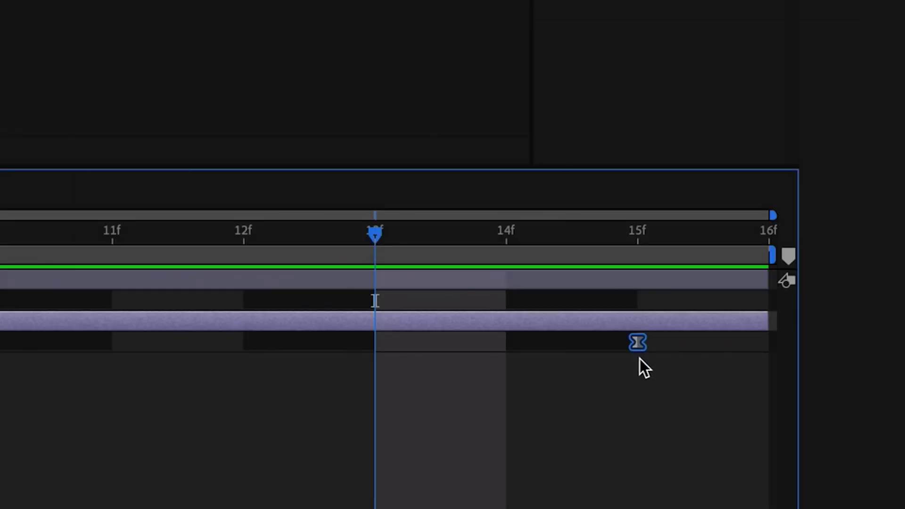
key("ctrl+c")
key("ctrl+v")
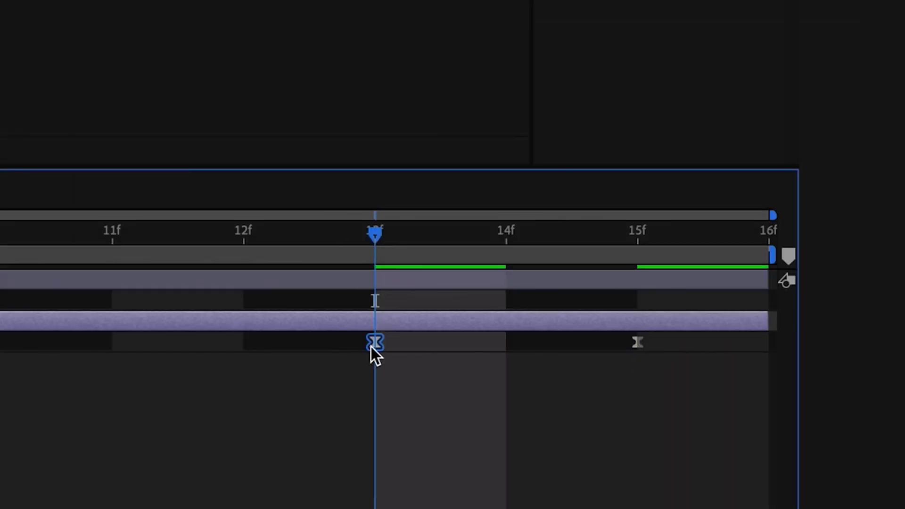
left_click_drag(143, 426, 153, 427)
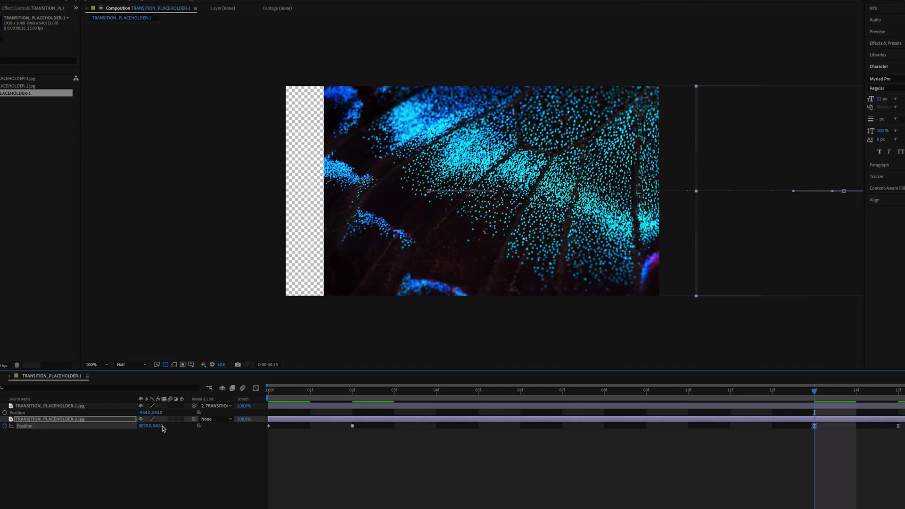
- Convert the frame 13 Position keyframe to Auto Bezier and apply Easy Ease Out to the frame 15 keyframe
left_click(813, 428, "super")
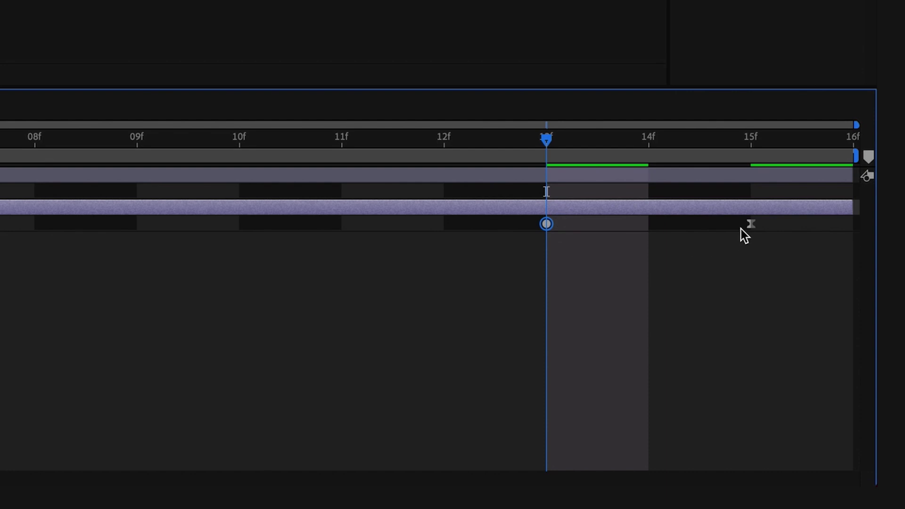
left_click(747, 142)
right_click(751, 220)
mouse_move(660, 468)
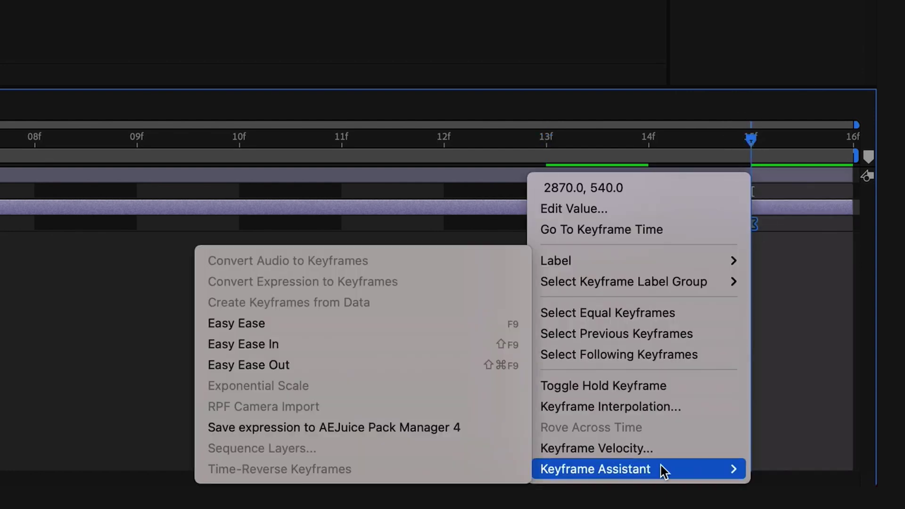
left_click(412, 364)
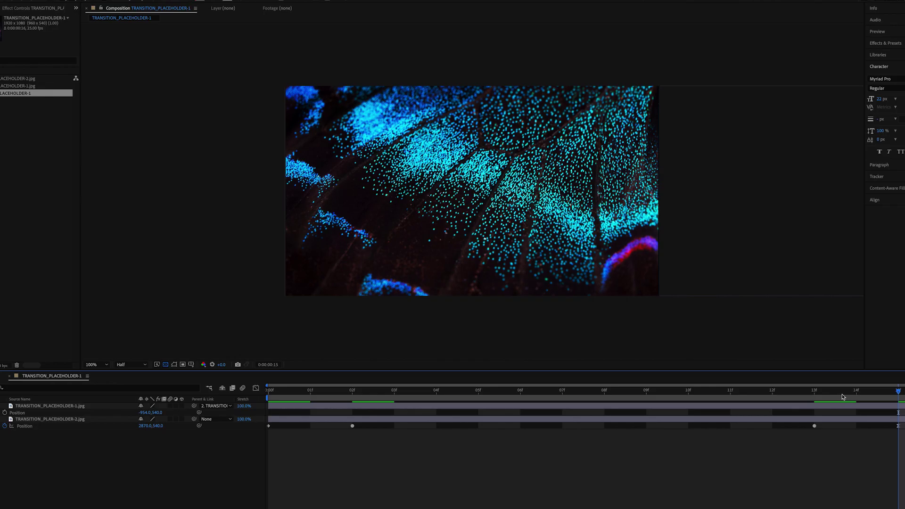
- Play the complete transition with its overshoot and return to the first frame
key("space")
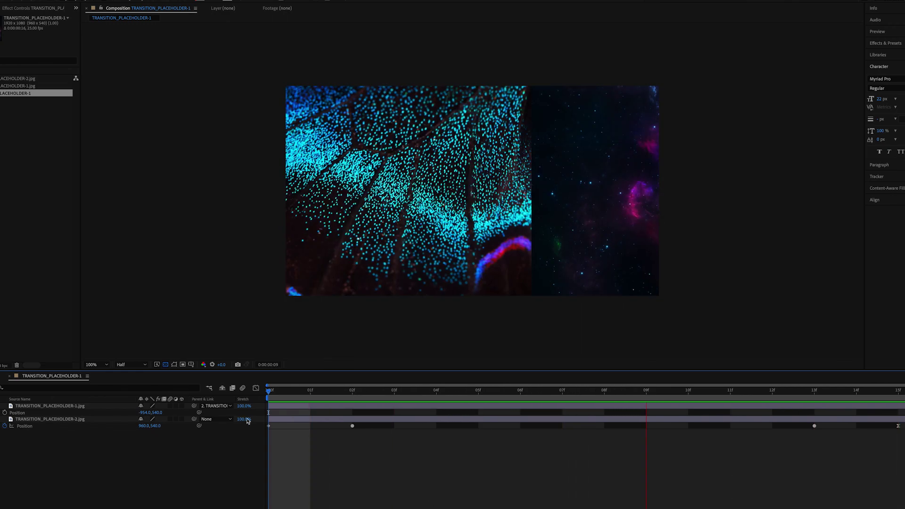
key("space")
key("Home")
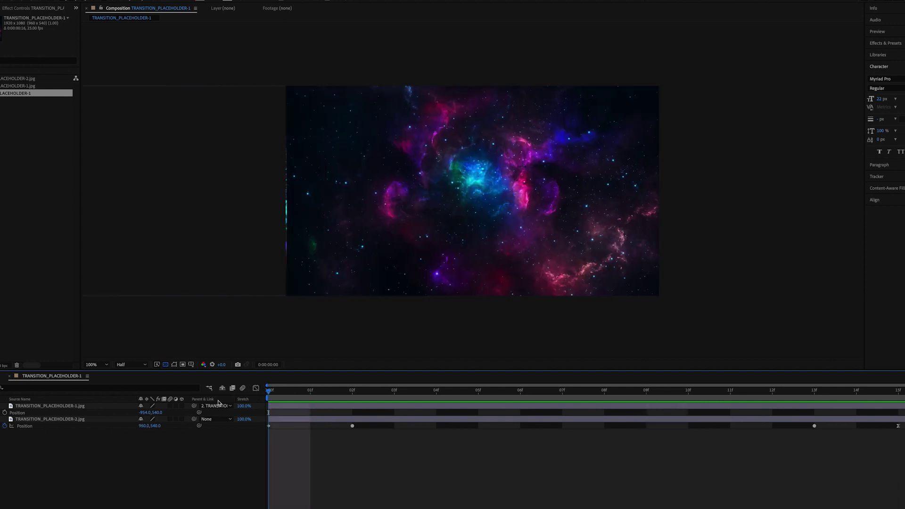
- Enable motion blur on both image layers and for the composition
left_click(171, 408)
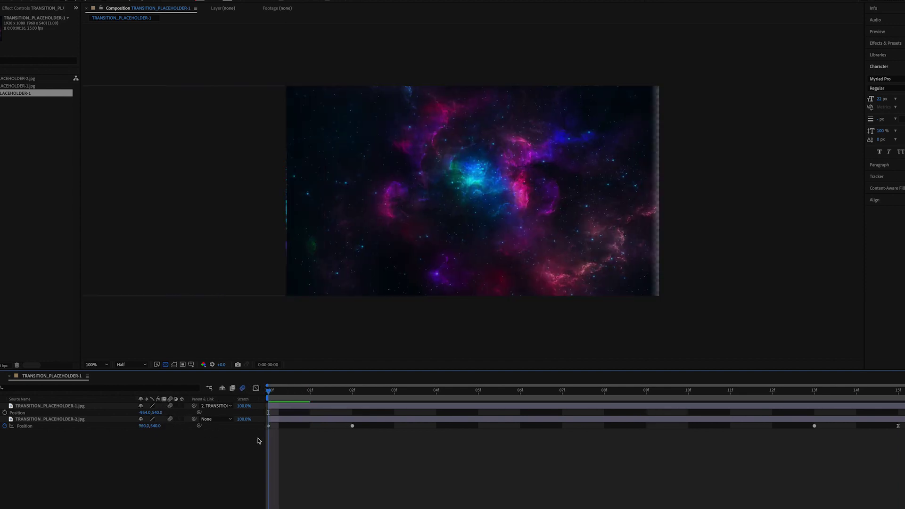
- Move the second layer's last two Position keyframes to frames 8 and 10 and play the faster transition
key("space")
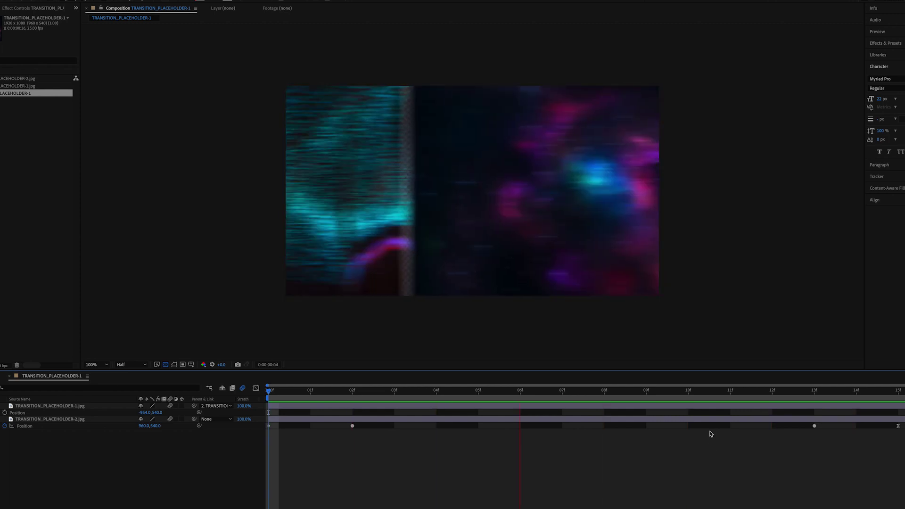
left_click_drag(903, 446, 796, 426)
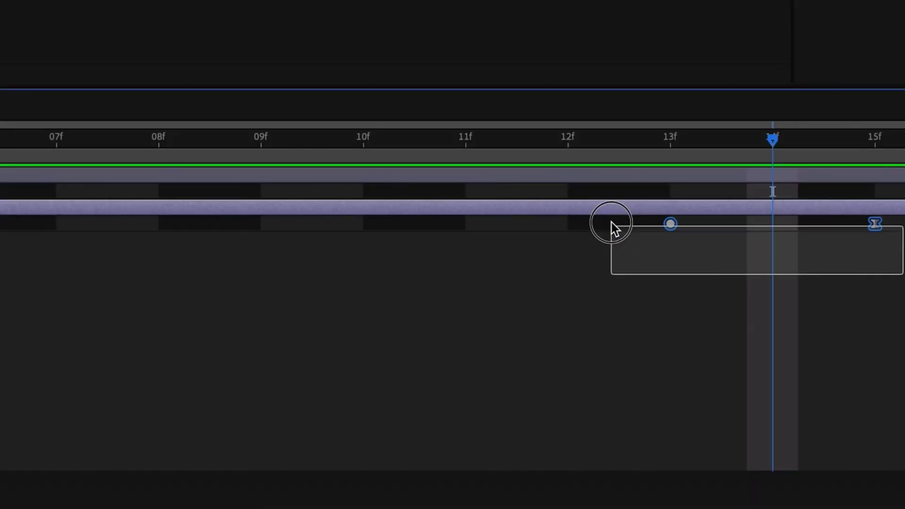
left_click_drag(669, 225, 198, 235)
left_click_drag(384, 134, 0, 137)
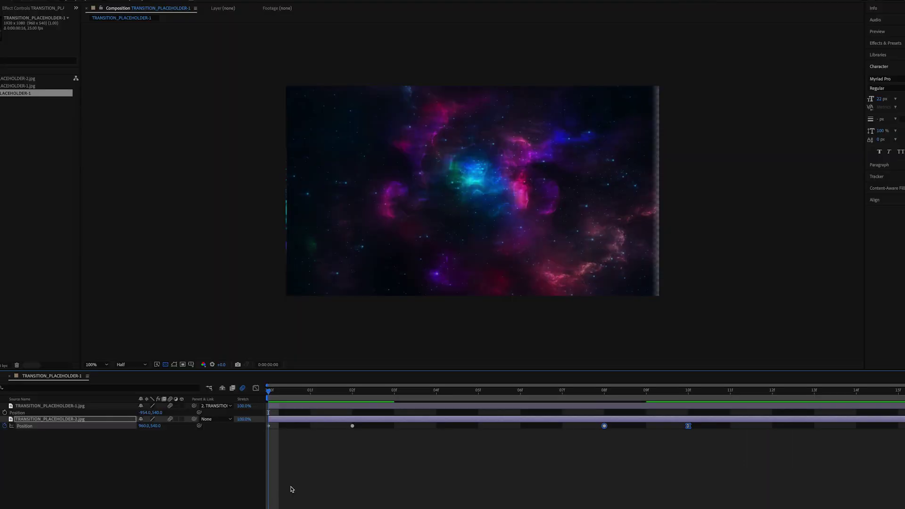
key("space")
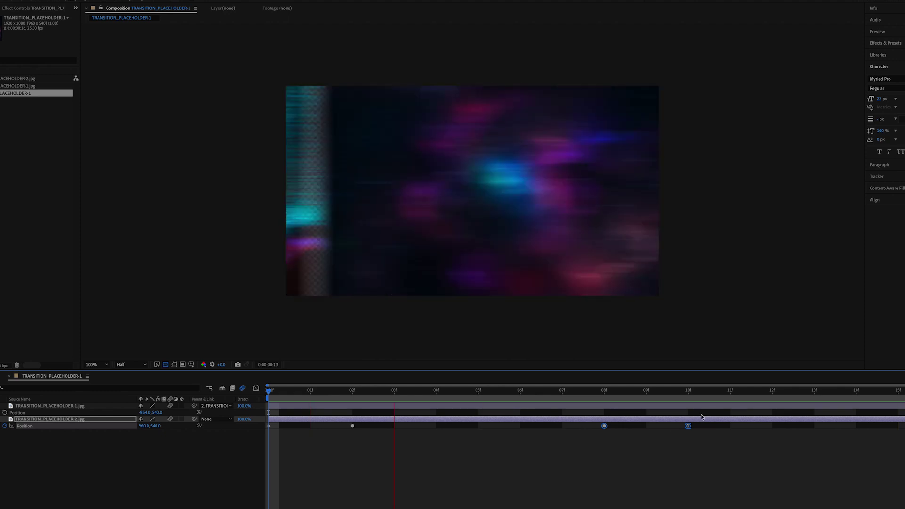
- End the work area at frame 10 and trim the composition to it
left_click(688, 391)
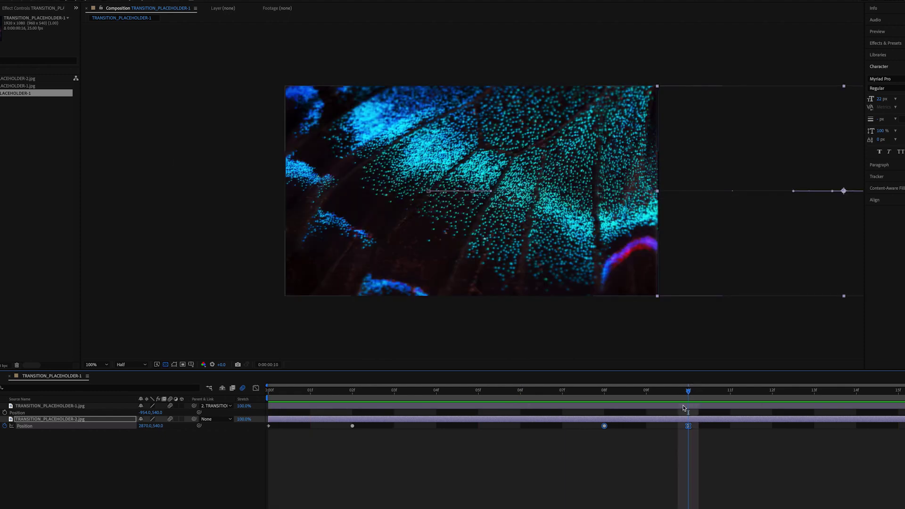
key("n")
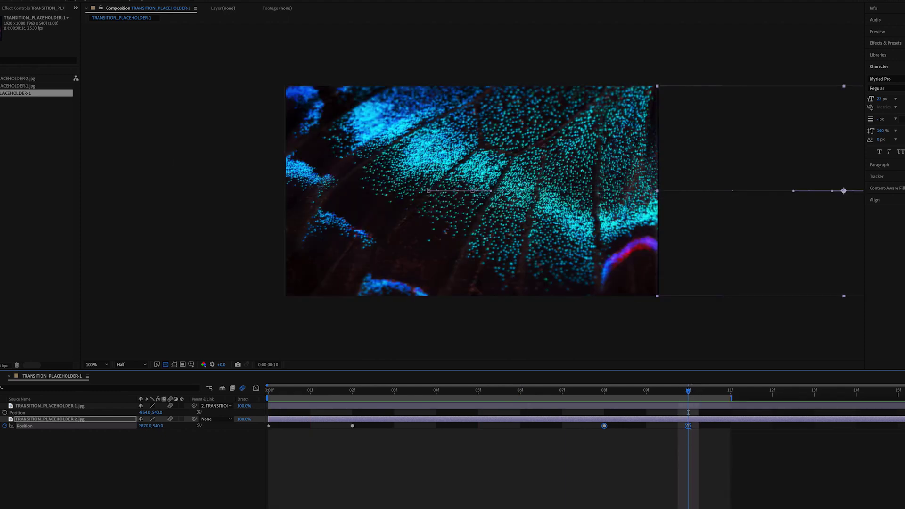
left_click(61, 0)
left_click(84, 21)
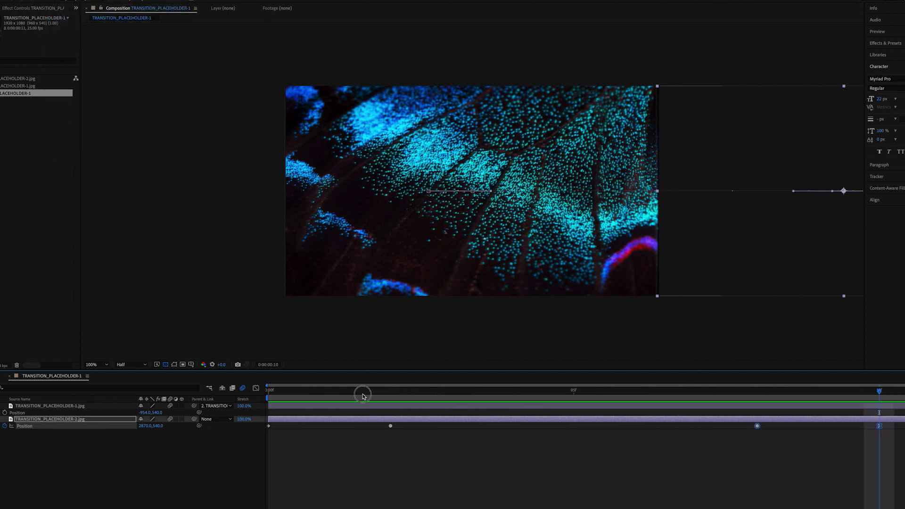
- Play the trimmed transition and inspect the image edge at frame 2
key("space")
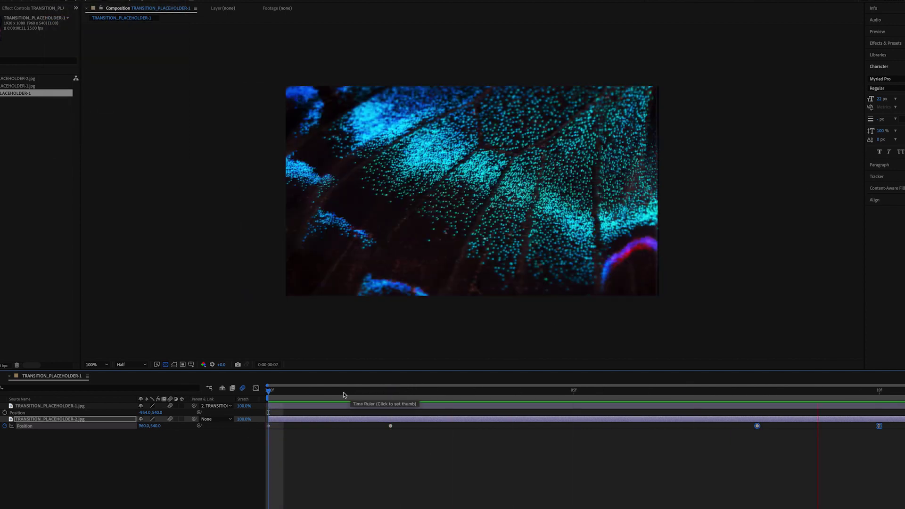
left_click_drag(343, 395, 389, 392)
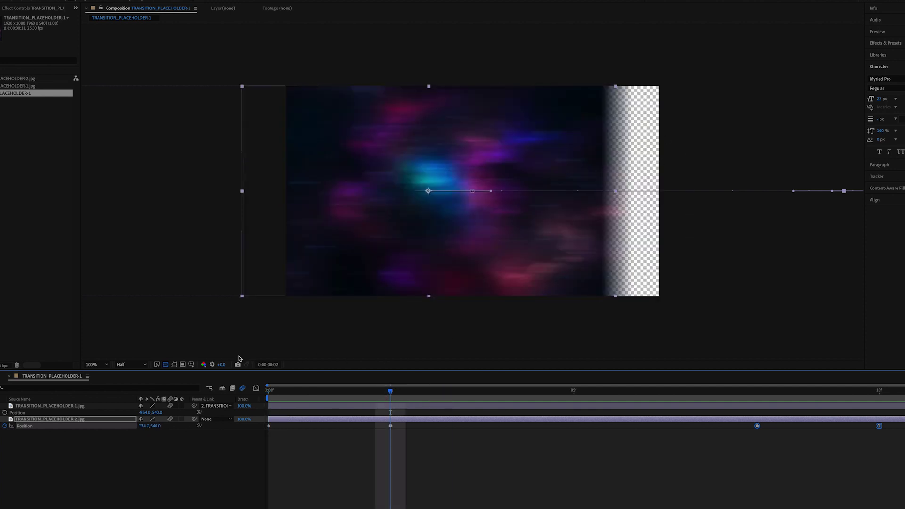
left_click(180, 440)
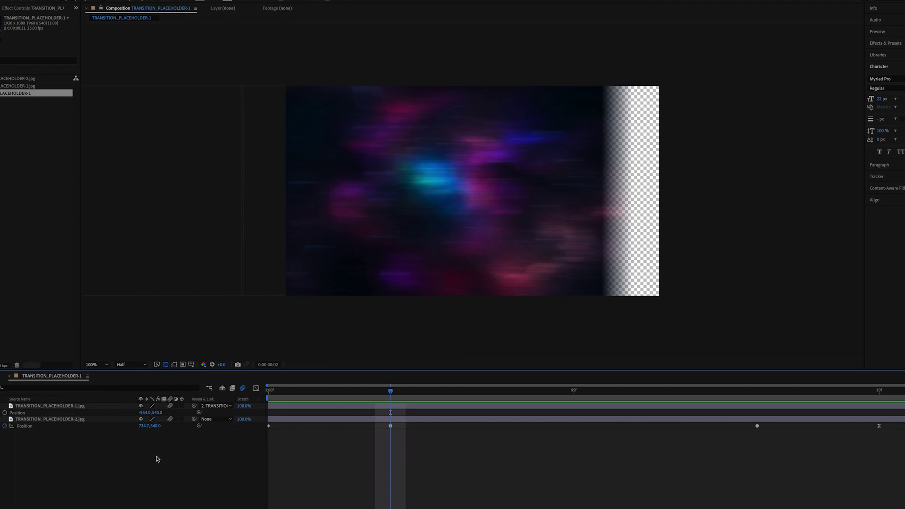
- Pre-compose the TRANSITION_PLACEHOLDER-2.jpg and TRANSITION_PLACEHOLDER-1.jpg layers separately, leaving all attributes in the main composition
left_click(91, 419)
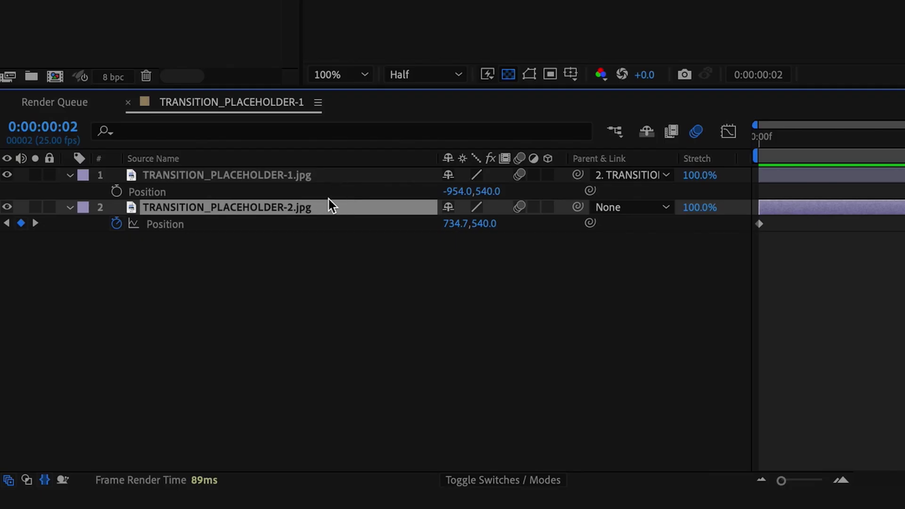
right_click(329, 199)
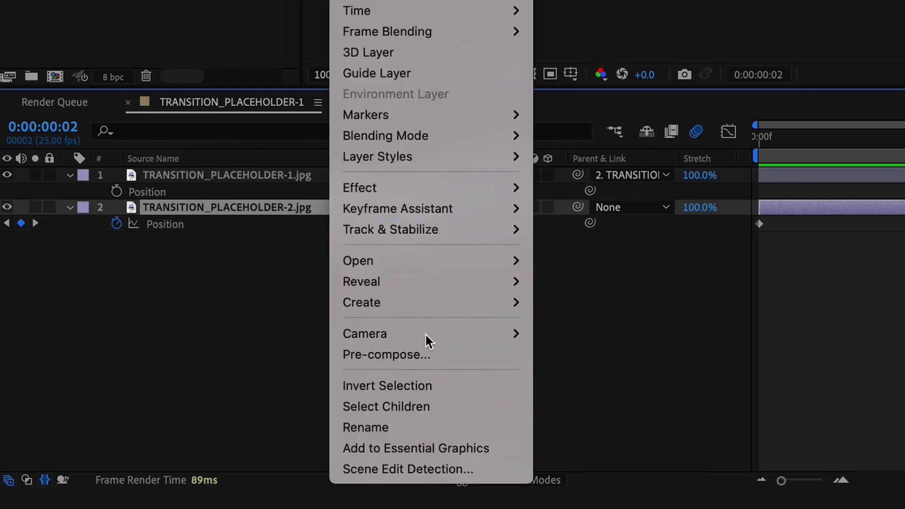
left_click(422, 359)
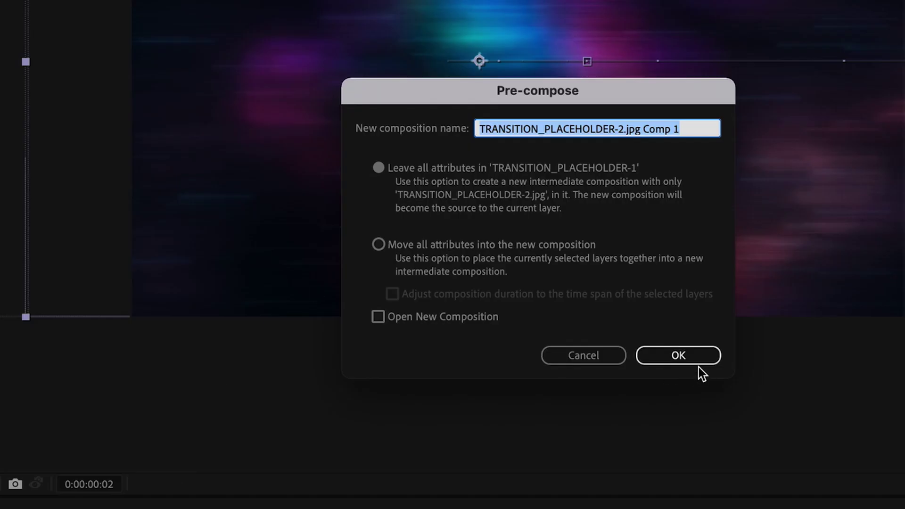
left_click(678, 356)
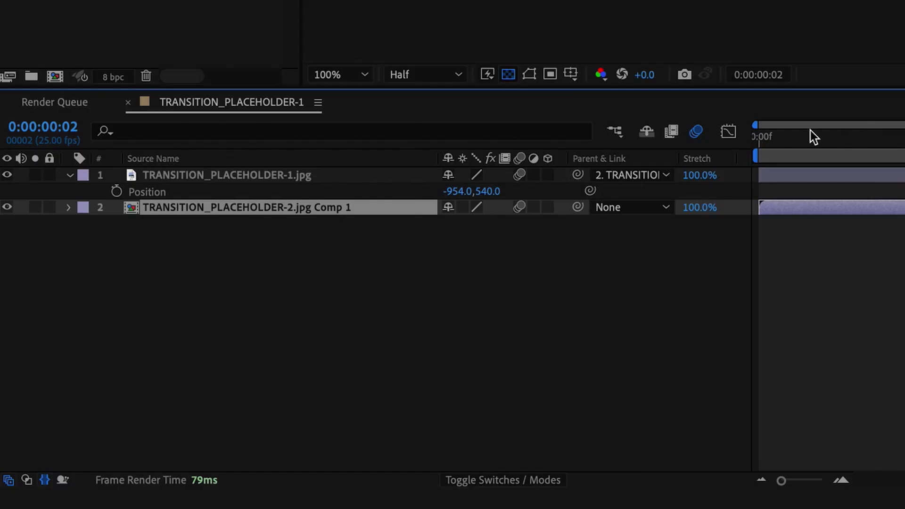
left_click(353, 161)
right_click(309, 178)
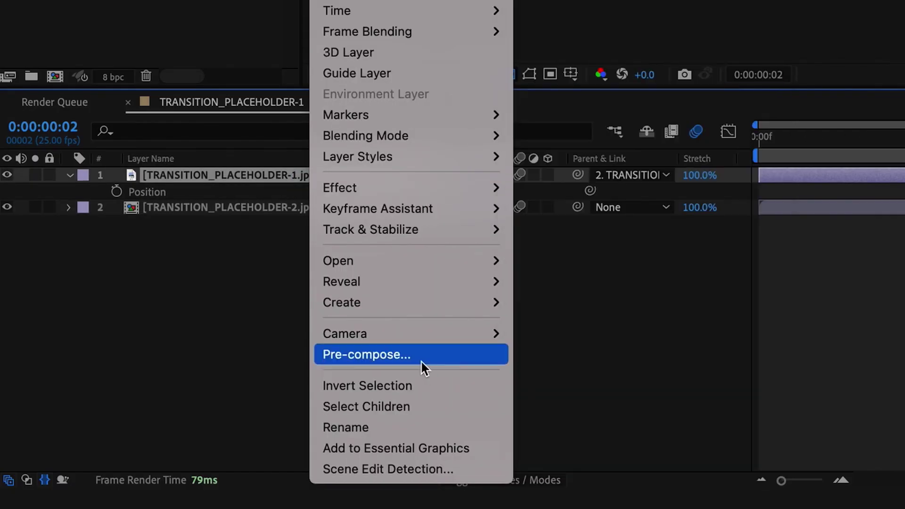
left_click(420, 358)
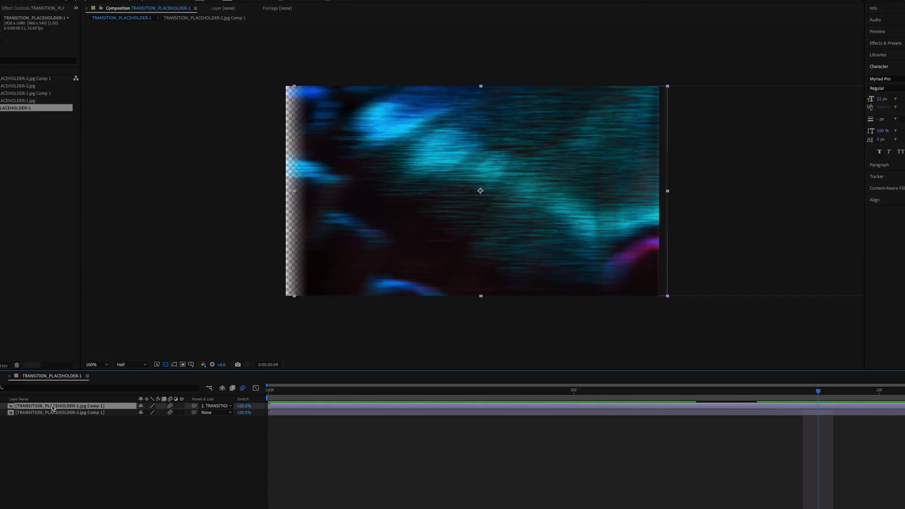
left_click(52, 413)
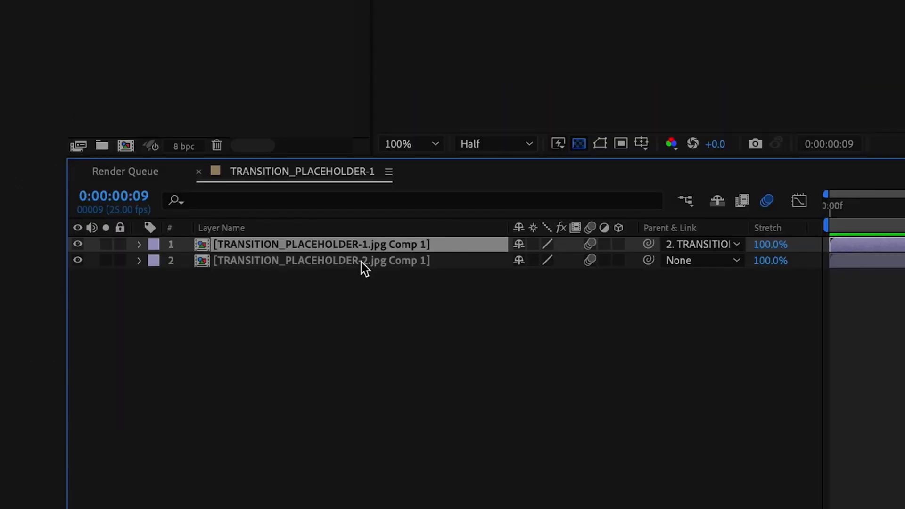
- Duplicate both pre-composed layers and pre-compose the duplicates together as Pre-comp 1, moving all attributes into it
left_click(361, 262, "shift")
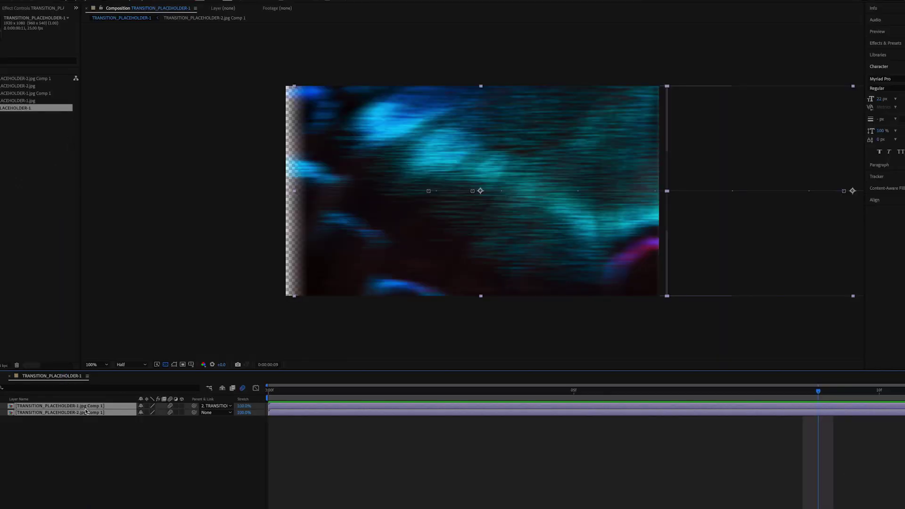
key("ctrl+d")
right_click(86, 412)
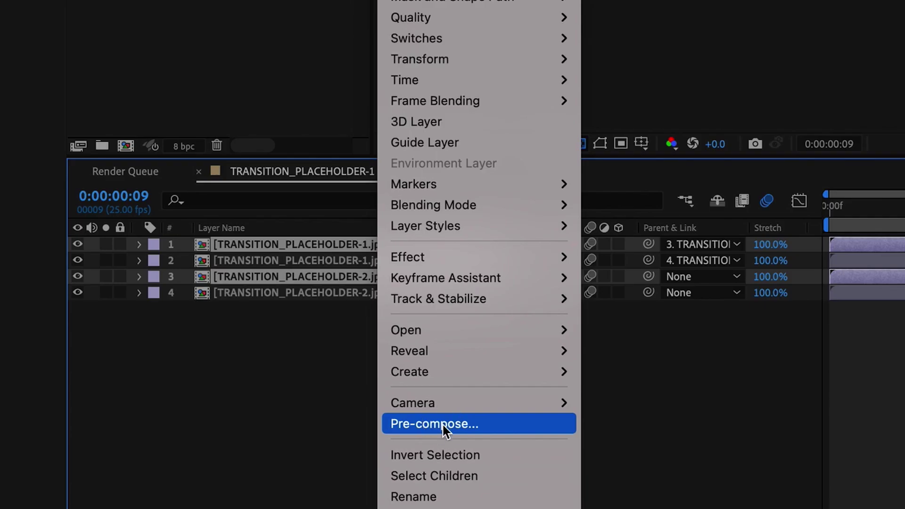
left_click(442, 425)
key("ctrl+shift+c")
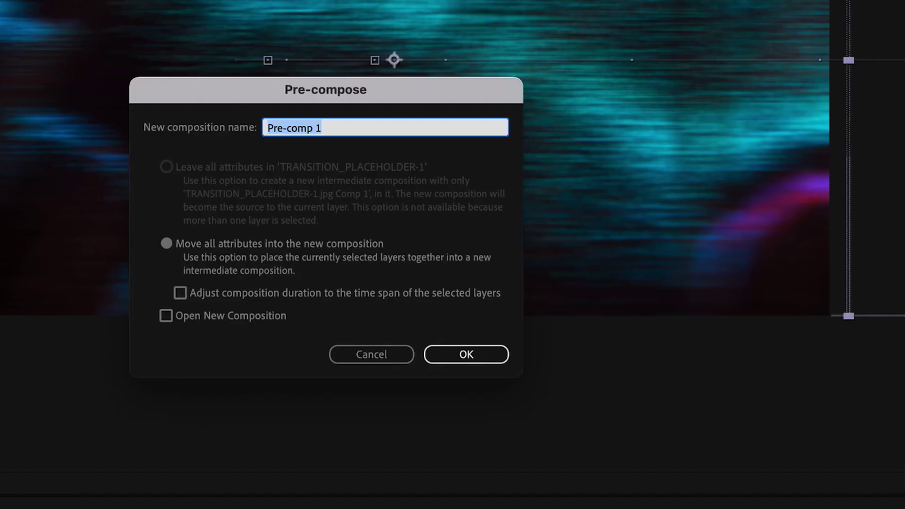
key("Return")
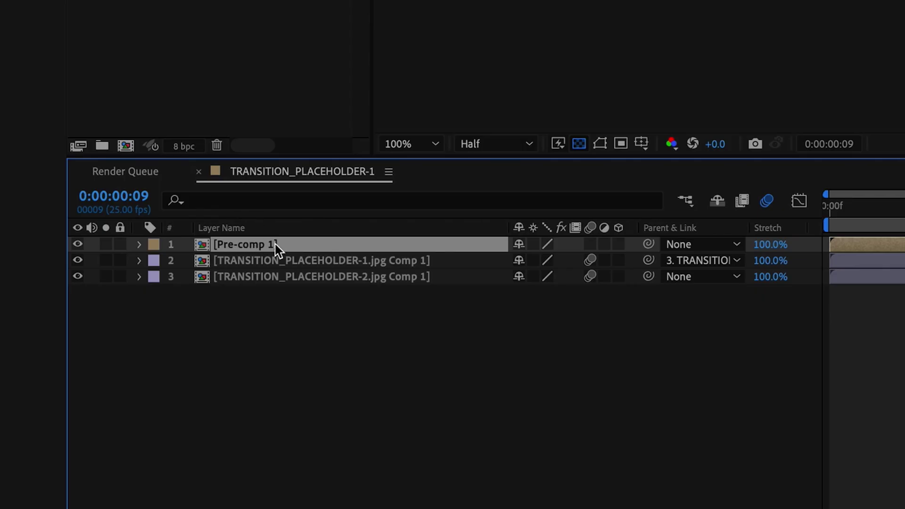
- Move Pre-comp 1 beneath the other layers and set its Scale to 160% to fill the empty edges
left_click_drag(278, 250, 323, 305)
key("s")
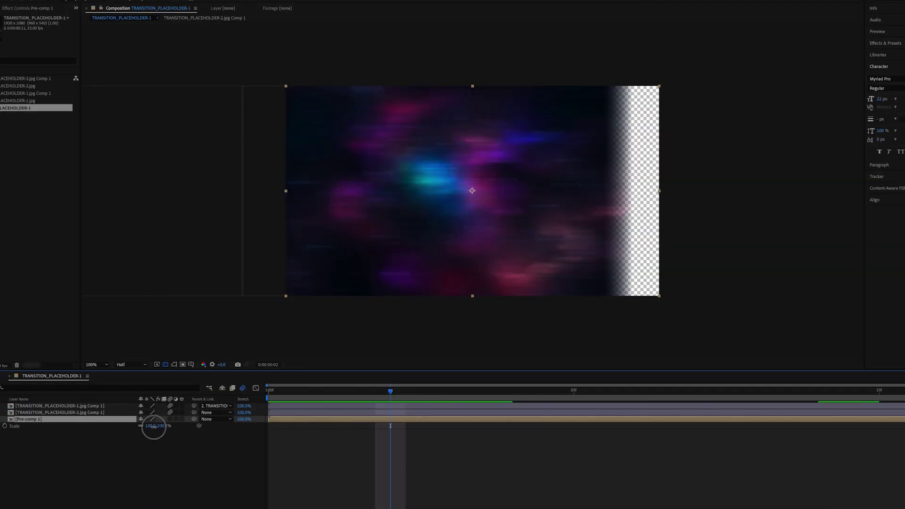
left_click_drag(153, 427, 177, 429)
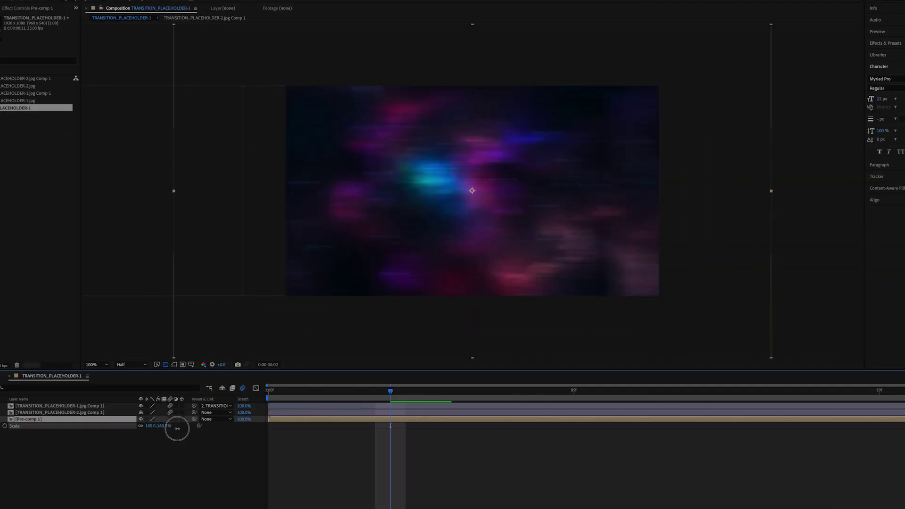
left_click(165, 432)
- Apply Gaussian Blur (Legacy) to Pre-comp 1 and set its blurriness to 20.1
left_click_drag(390, 390, 828, 402)
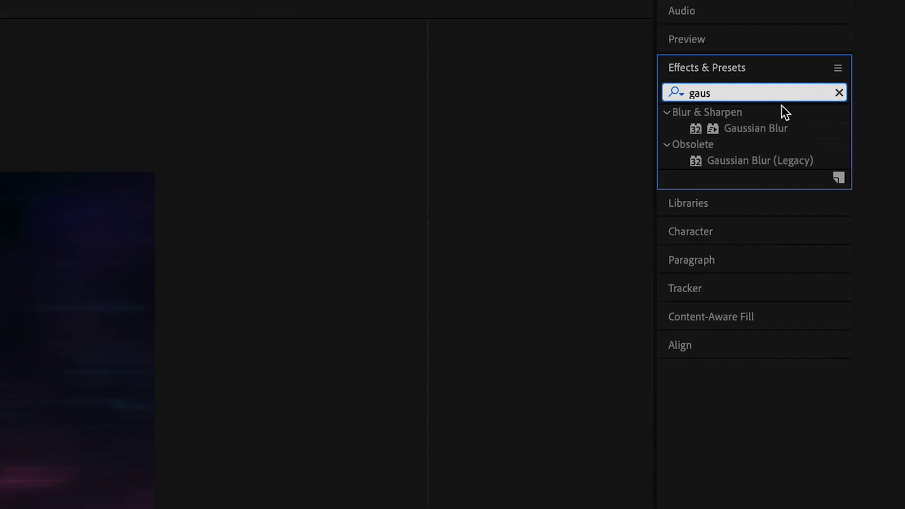
left_click_drag(739, 156, 733, 444)
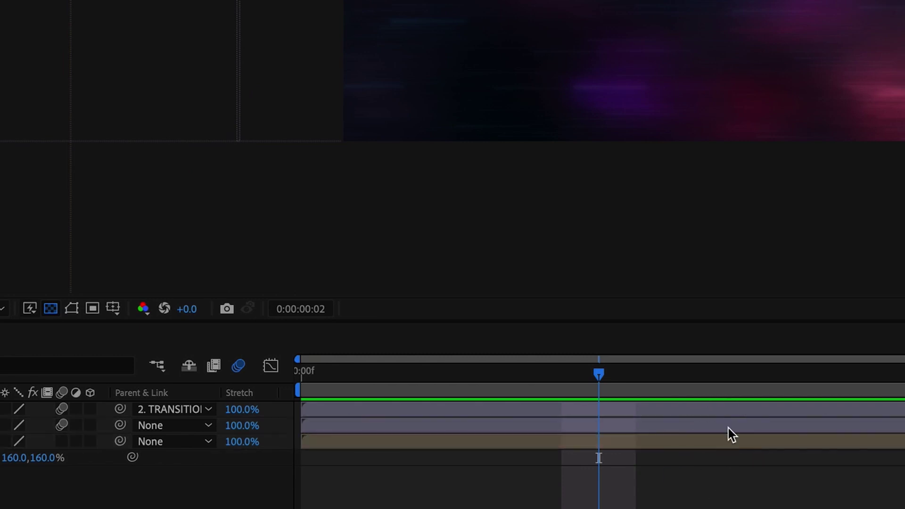
left_click_drag(367, 85, 496, 88)
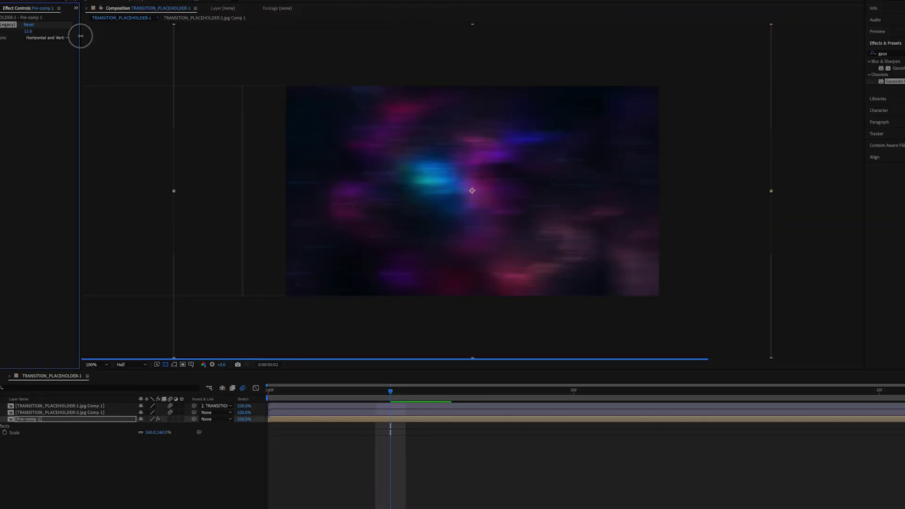
left_click_drag(81, 35, 91, 36)
- Play the transition with the blurred background filling the edges and return to the first frame
key("space")
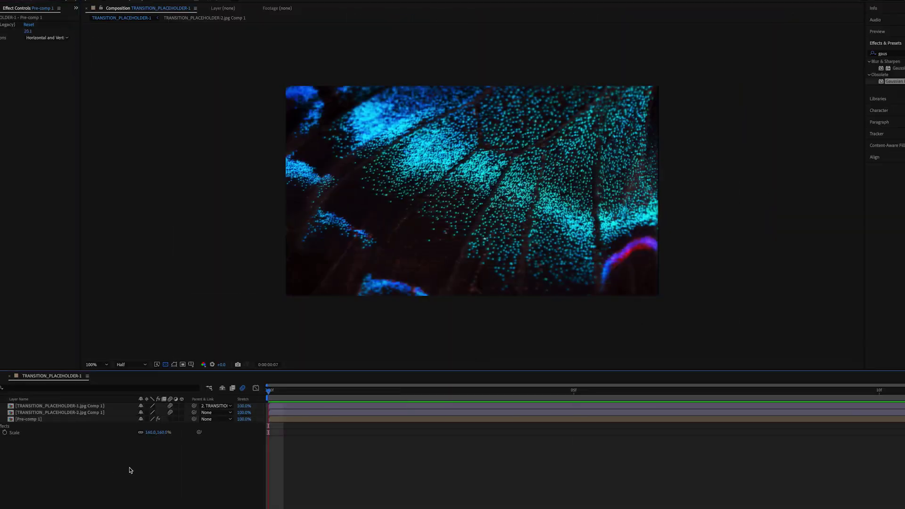
left_click(318, 456)
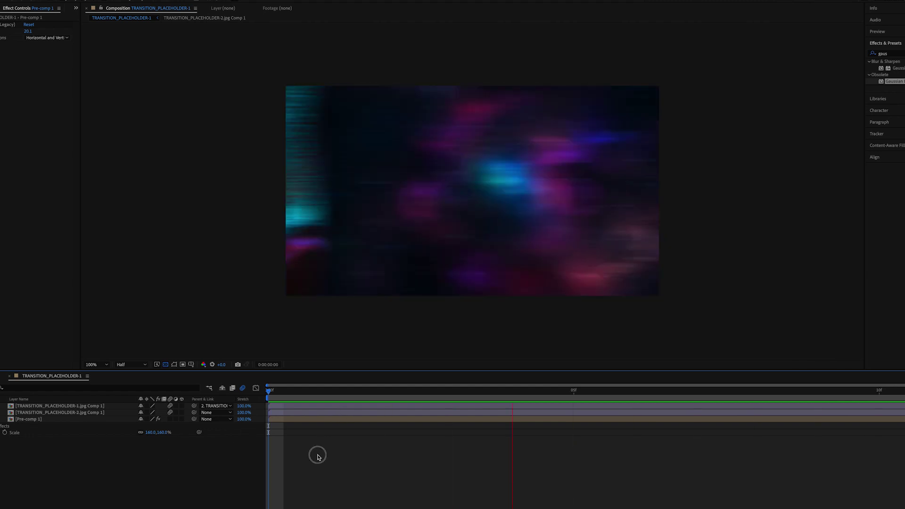
key("space")
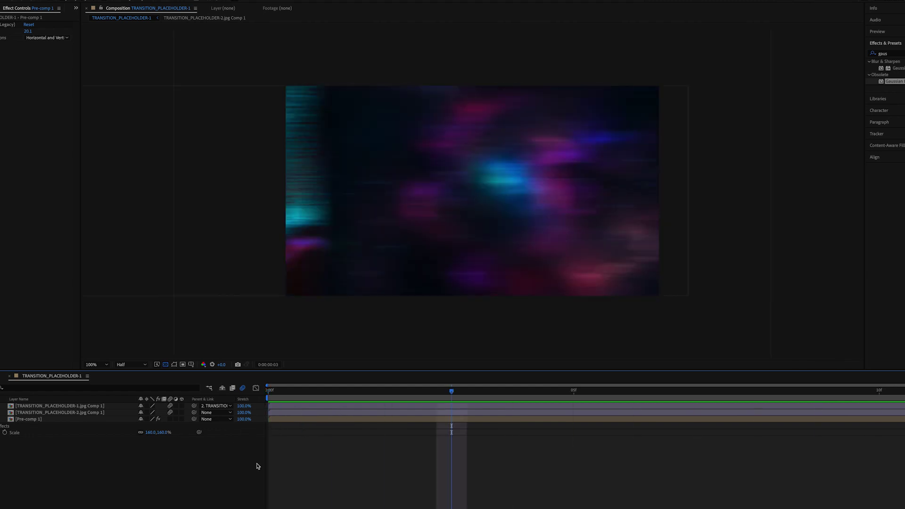
key("space")
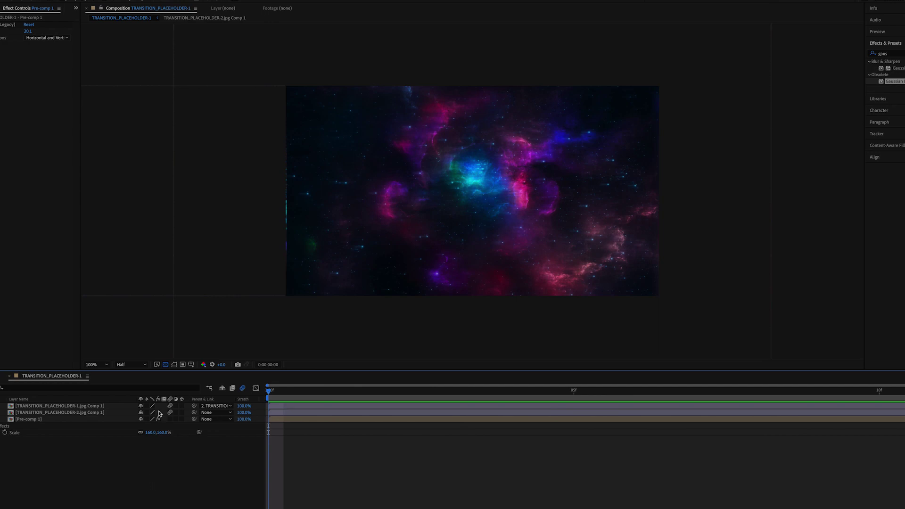
- Open Essential Graphics and set TRANSITION_PLACEHOLDER-1 as the primary composition
left_click(258, 11)
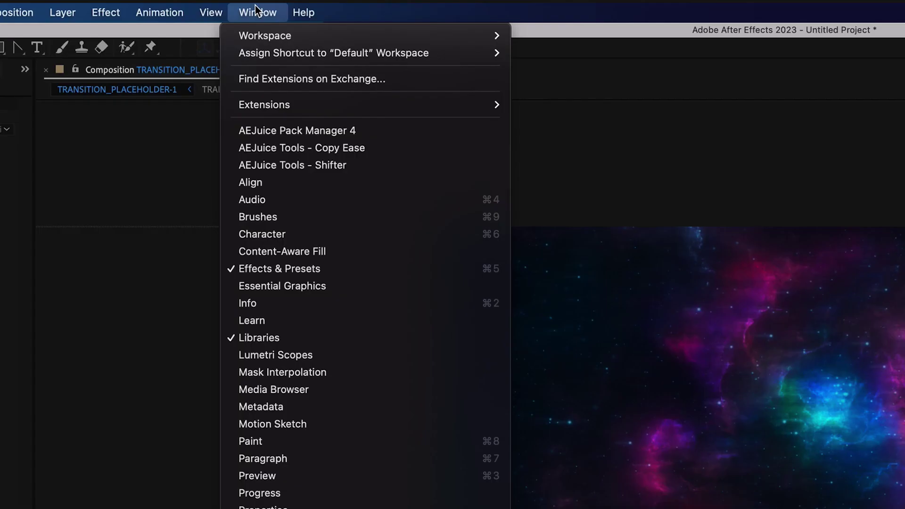
left_click(308, 286)
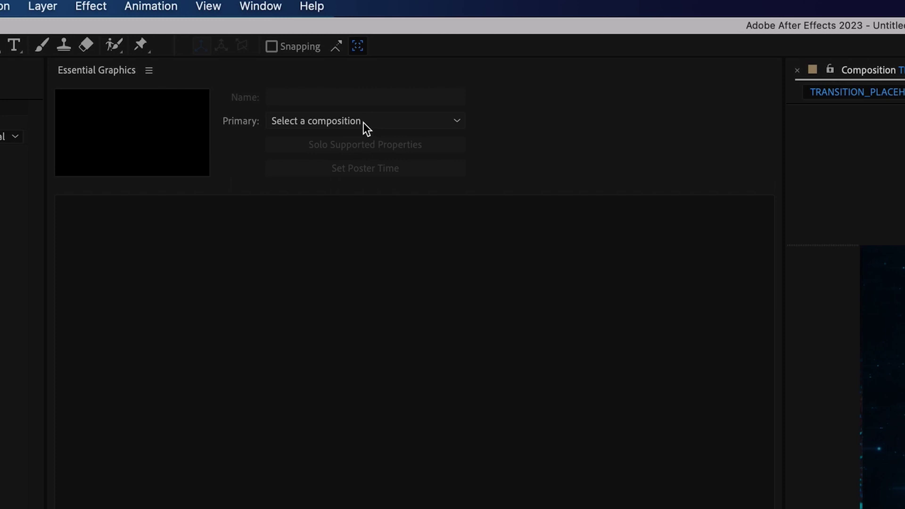
left_click(324, 122)
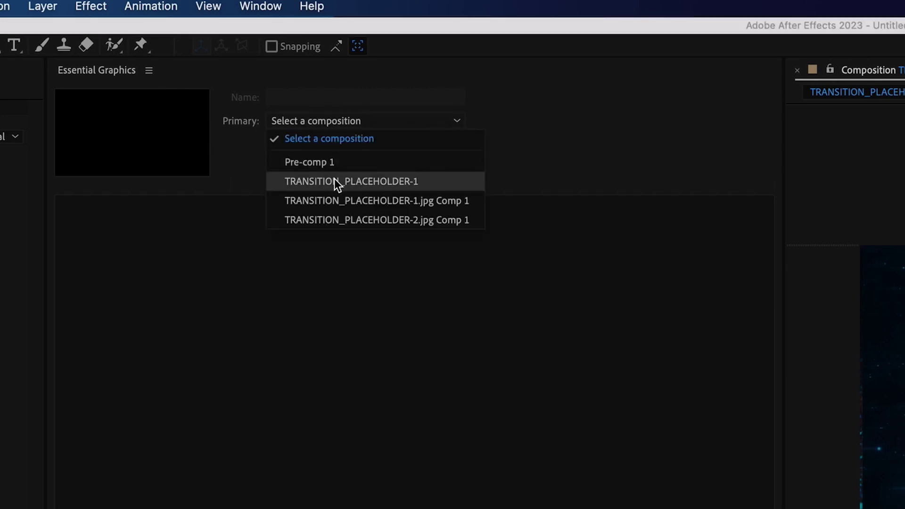
left_click(335, 181)
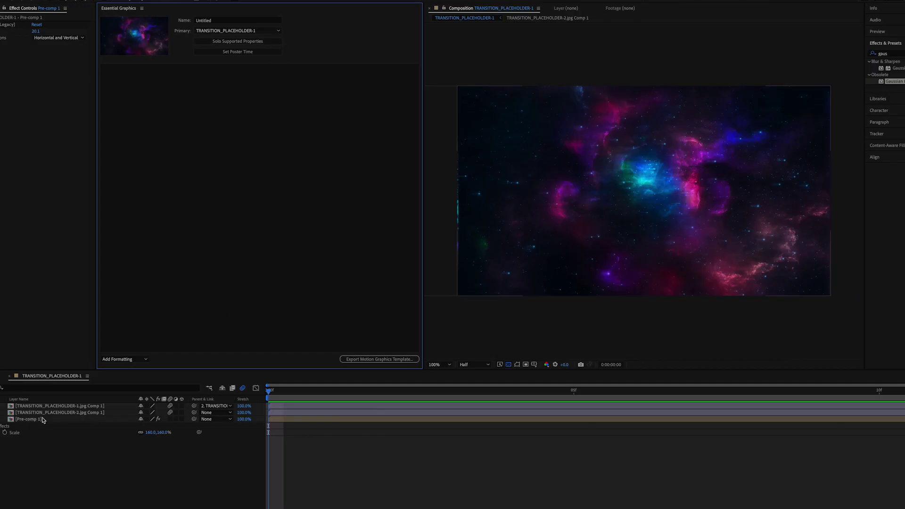
- Open TRANSITION_PLACEHOLDER-1.jpg Comp 1 and add its image layer to Essential Graphics as replaceable media
left_click(30, 439)
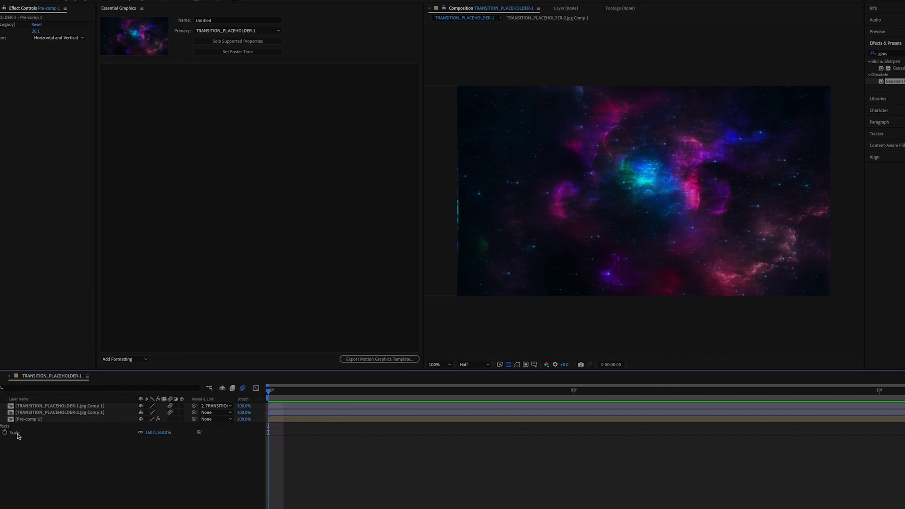
left_click_drag(17, 437, 238, 208)
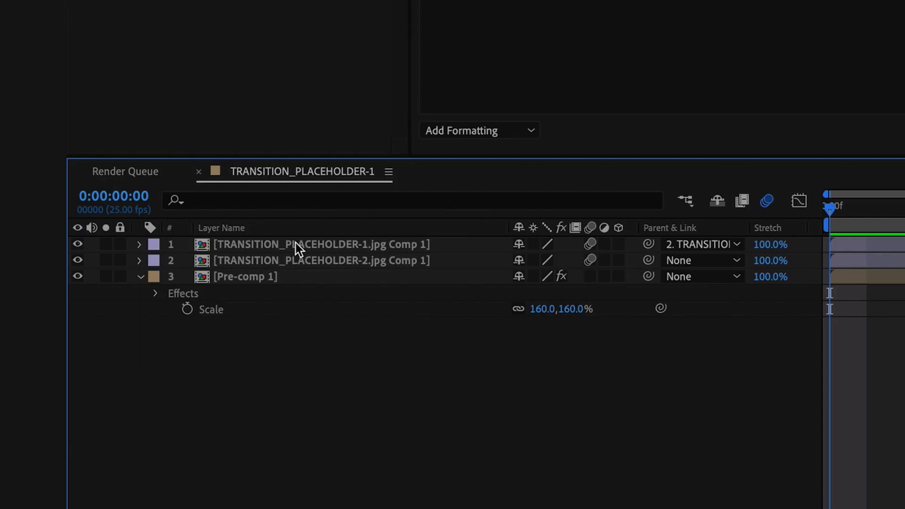
left_click(53, 406)
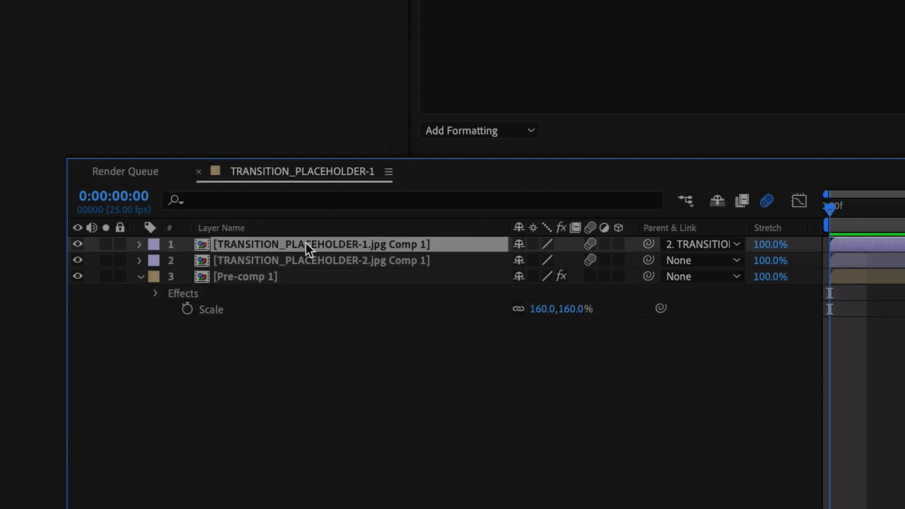
left_click(228, 259)
double_click(243, 244)
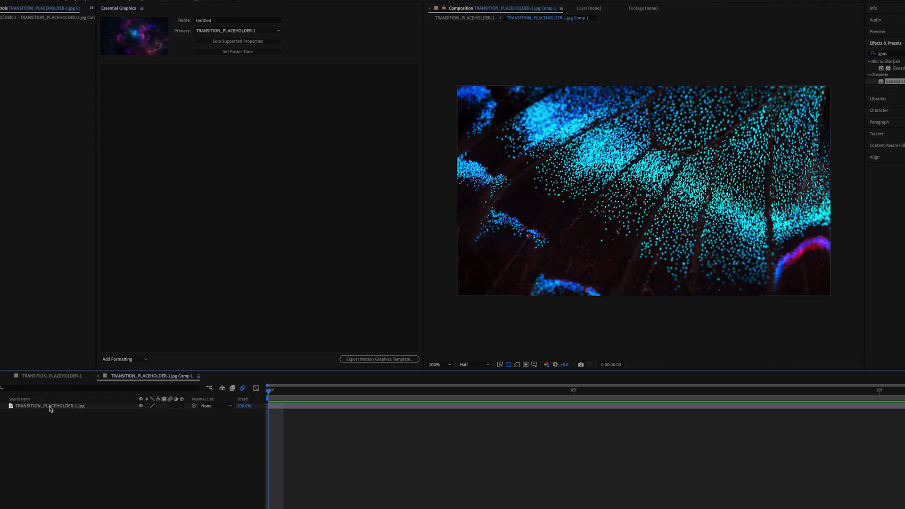
left_click_drag(50, 404, 192, 196)
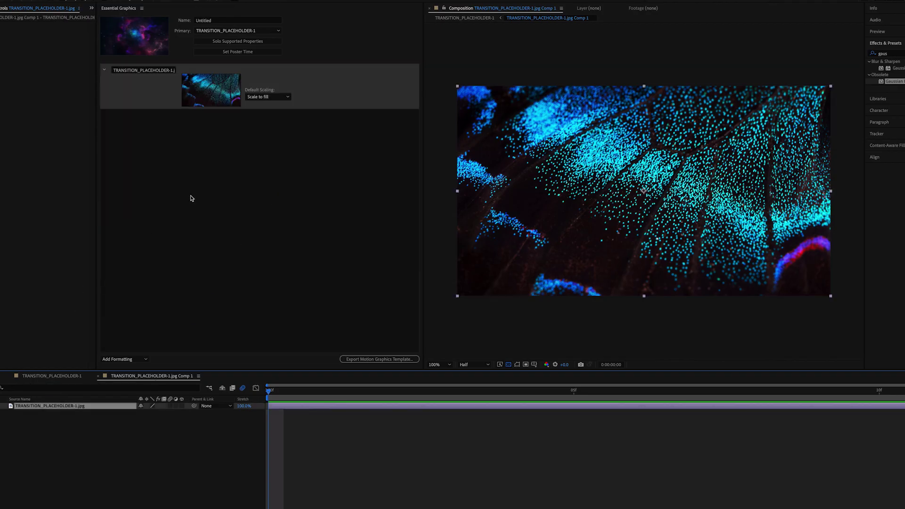
- Open TRANSITION_PLACEHOLDER-2.jpg Comp 1 from the main composition and add its image layer to Essential Graphics as replaceable media
left_click(67, 376)
double_click(59, 413)
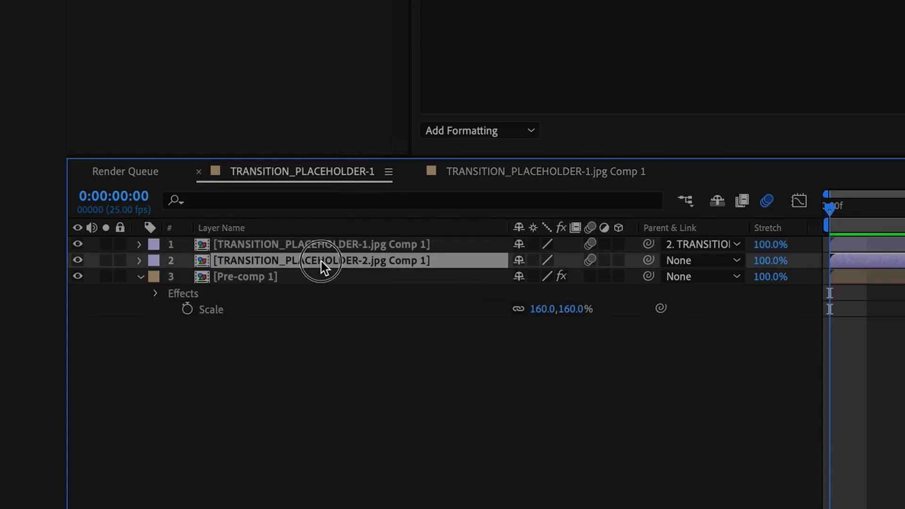
left_click_drag(50, 407, 208, 176)
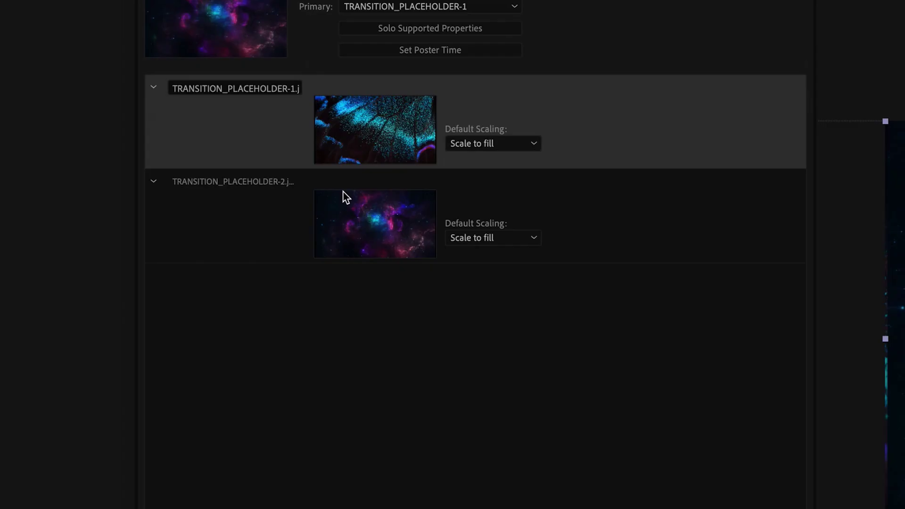
- Rename the TRANSITION_PLACEHOLDER-2.jpg media property to IN LAYER
left_click(152, 115)
double_click(253, 184)
type("IN LAYER")
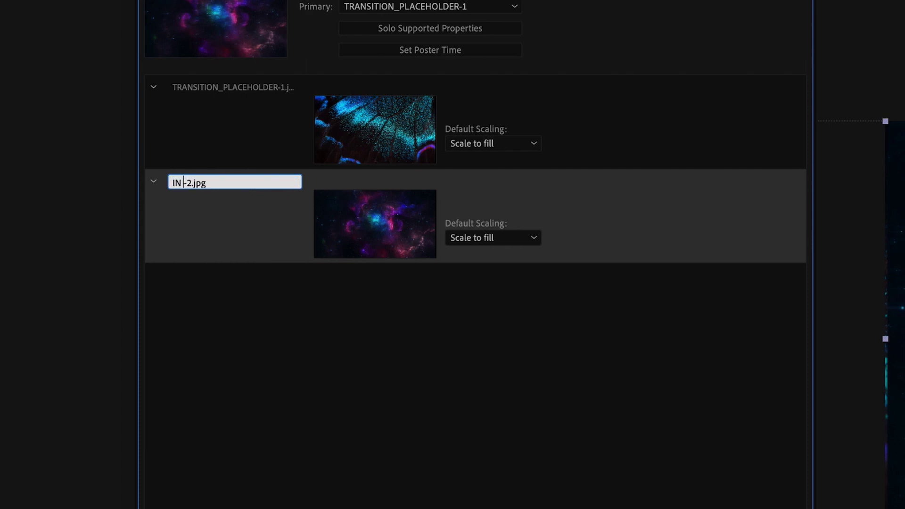
key("BackSpace")
key("BackSpace")
key("BackSpace")
key("BackSpace")
key("BackSpace")
key("BackSpace")
- Rename the TRANSITION_PLACEHOLDER-1.jpg media property to OUT LAYER
left_click(238, 89)
double_click(238, 90)
type("OUT LAYER")
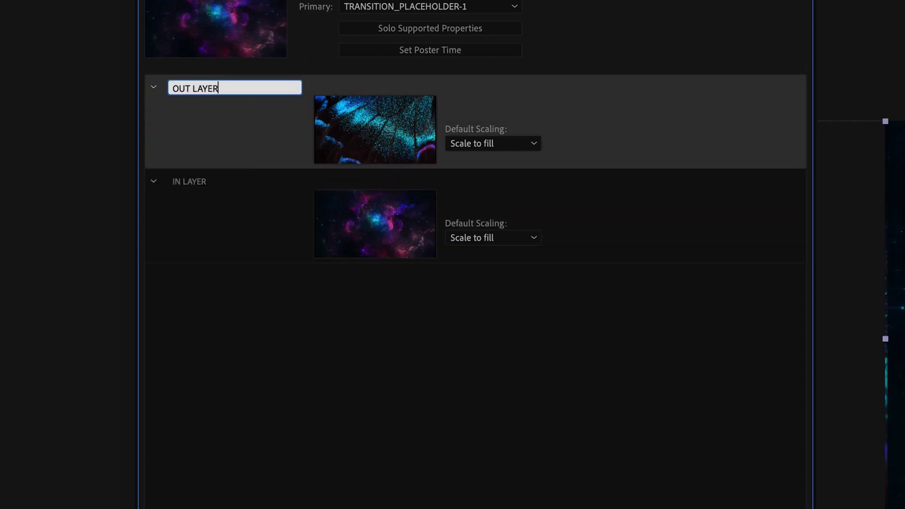
key("Return")
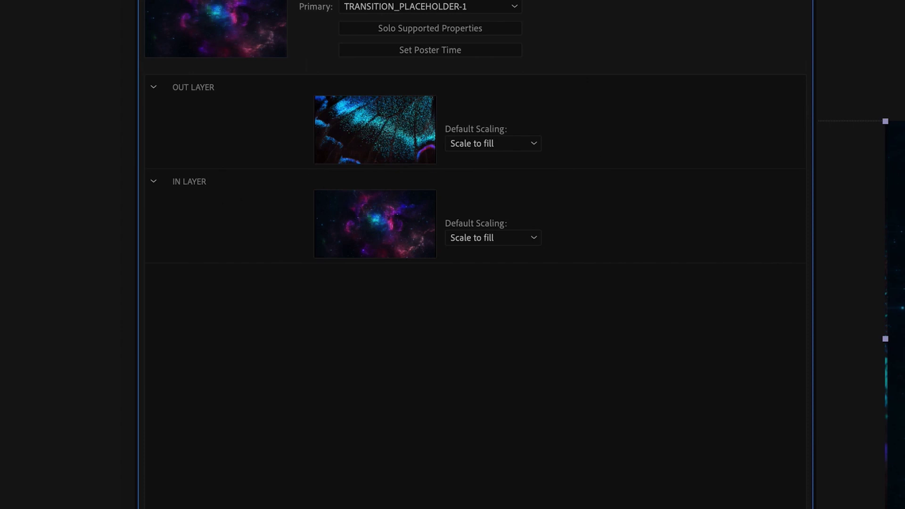
- Name the Motion Graphics template SPACE TRANSITION
left_click(371, 26)
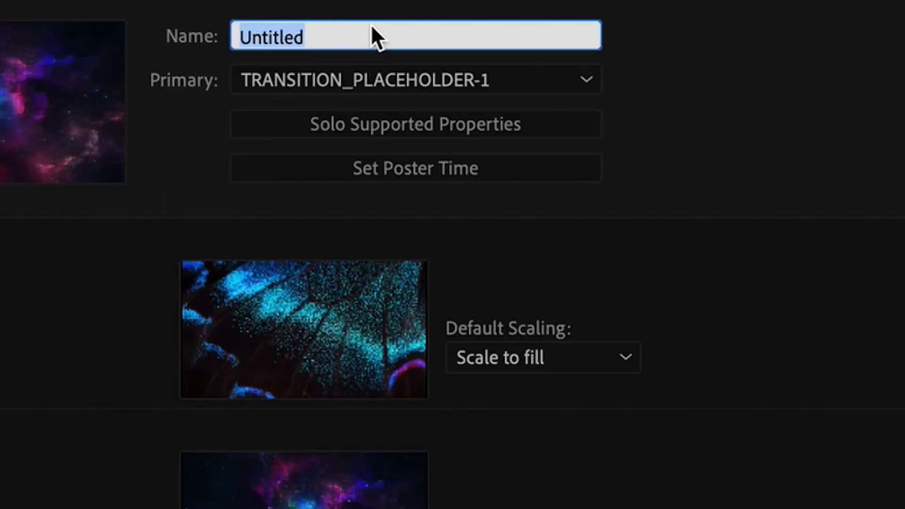
type("SPACE S")
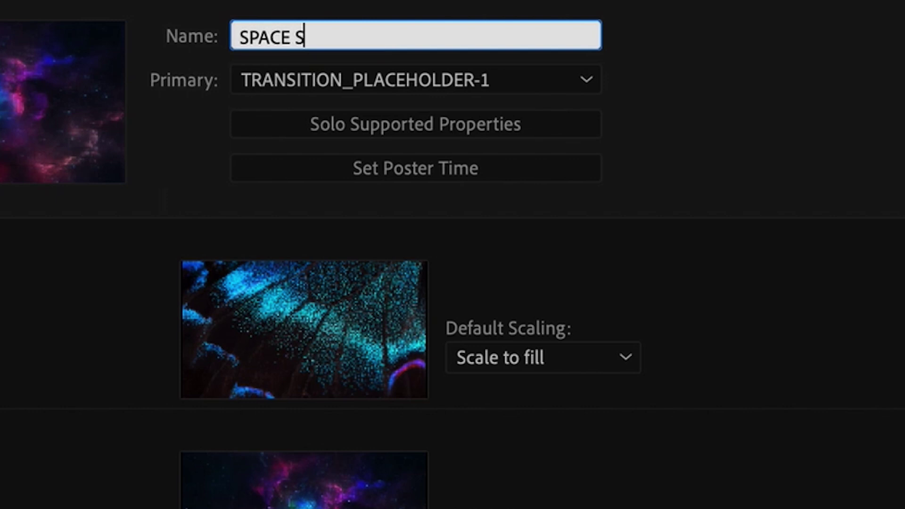
key("BackSpace")
type("TRANSITION")
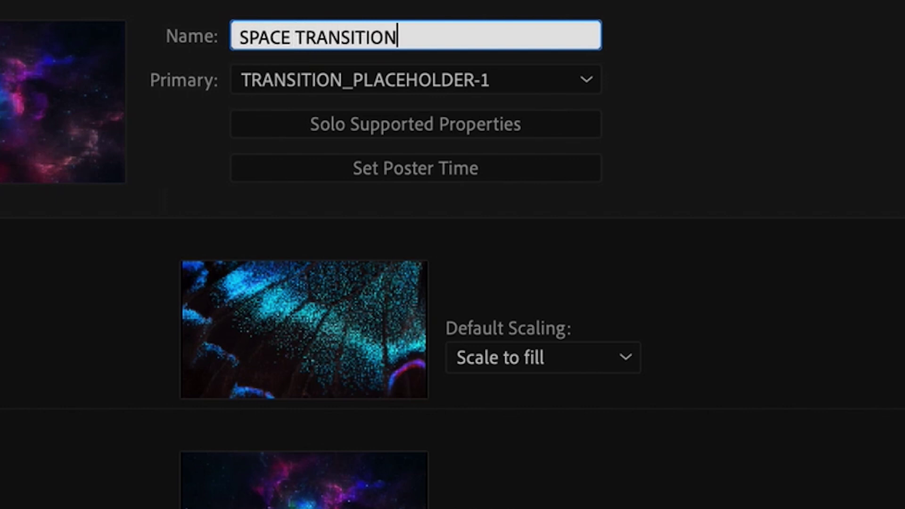
key("Return")
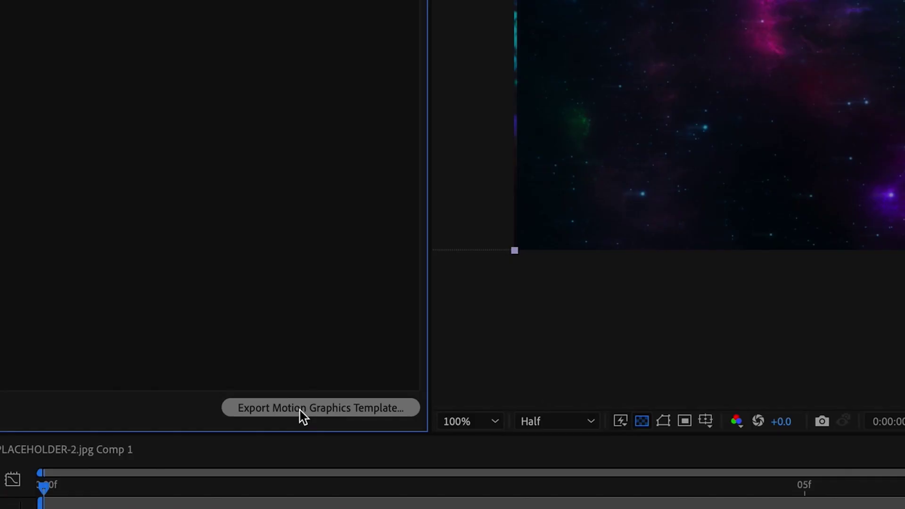
- Start the Motion Graphics template export to My Library, save the project, and enter the keywords transition, whip pan, space
left_click(291, 409)
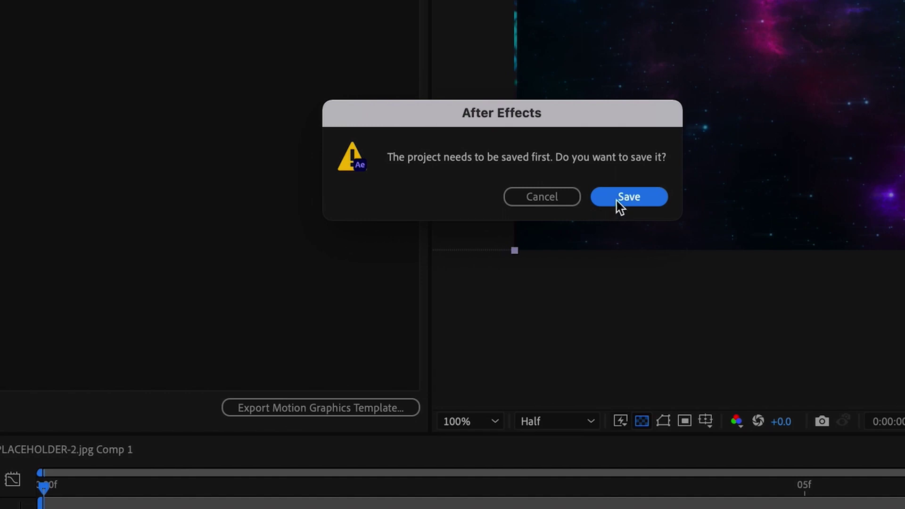
left_click(629, 197)
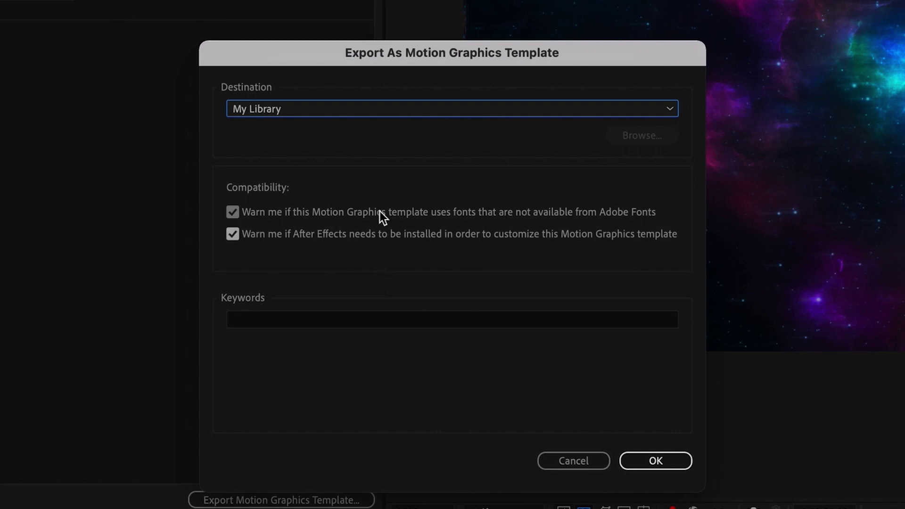
left_click(315, 319)
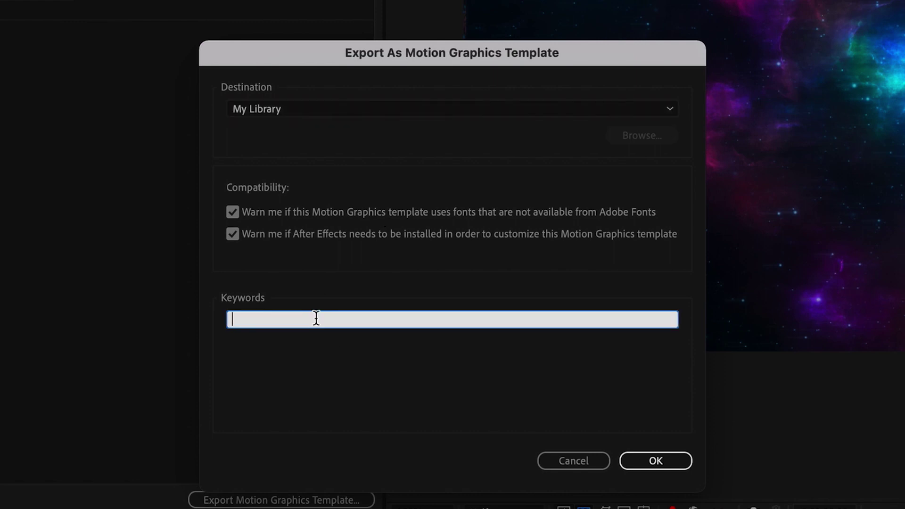
type("transition, whip pan, space")
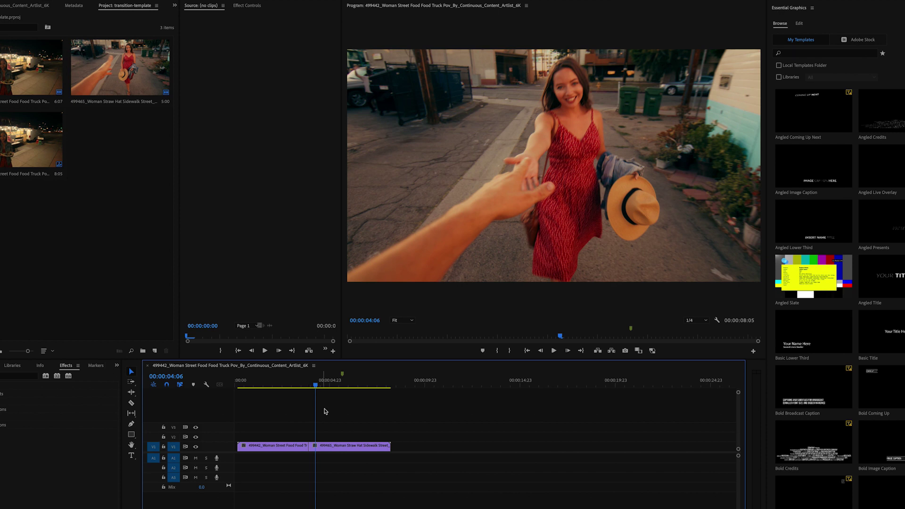
- Switch to Premiere Pro and search the Essential Graphics templates for space transition
mouse_move(311, 383)
left_mouse_down()
mouse_move(302, 384)
mouse_move(315, 384)
left_mouse_up()
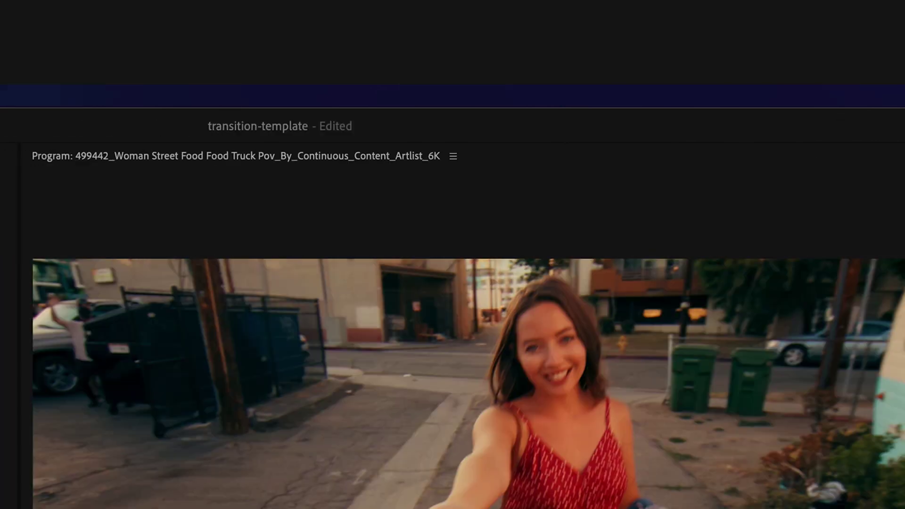
left_click(412, 90)
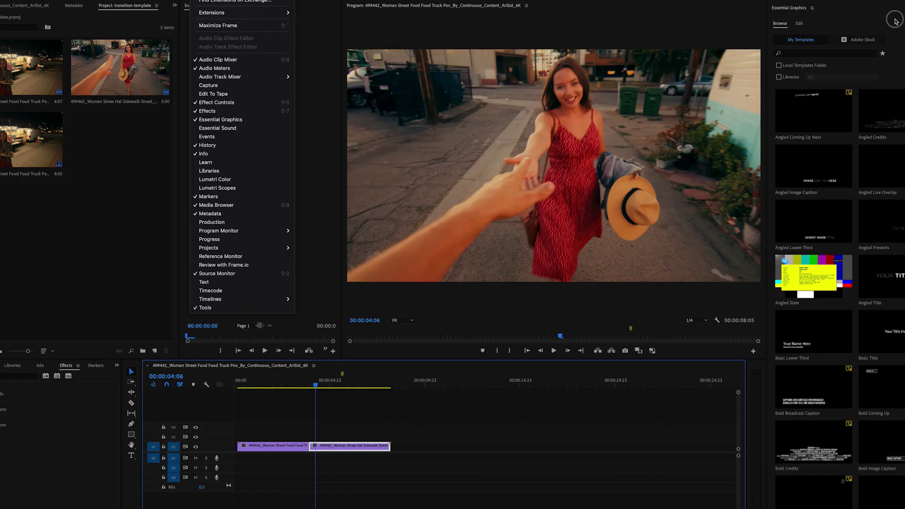
left_click(895, 21)
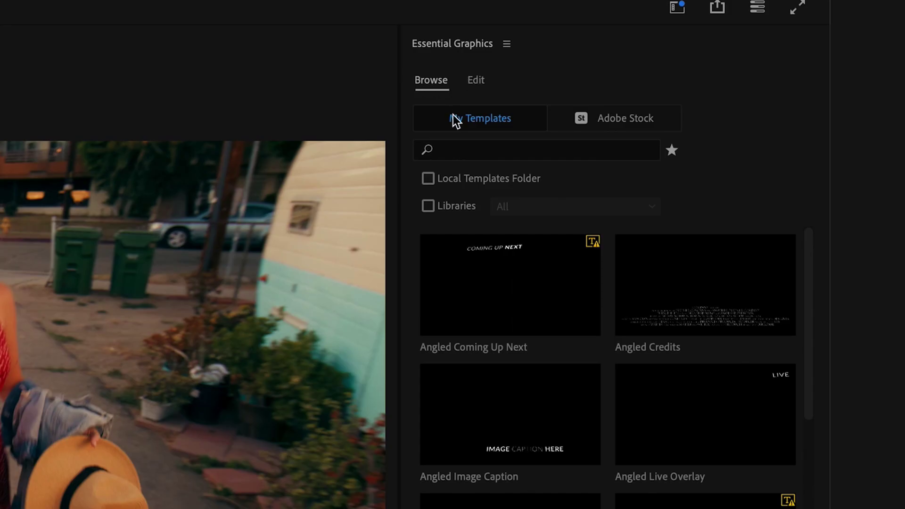
left_click(467, 155)
type("space ")
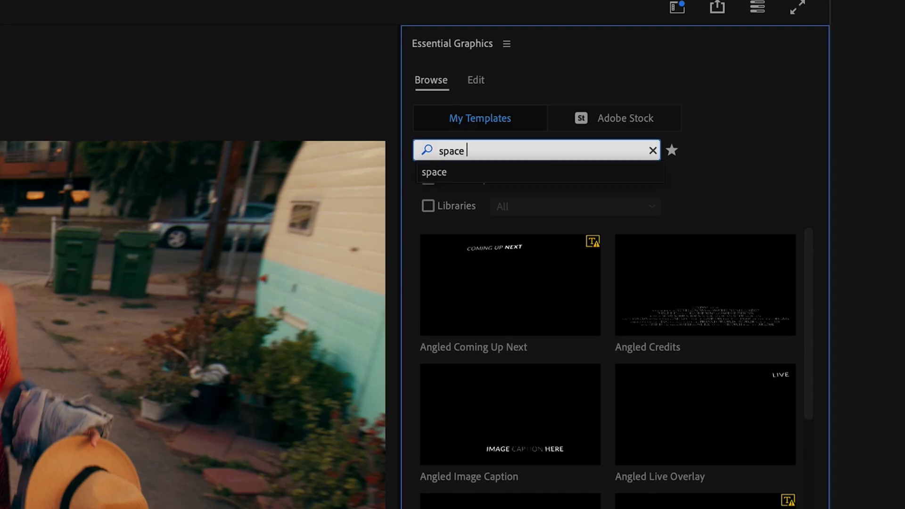
type("transition")
key("Return")
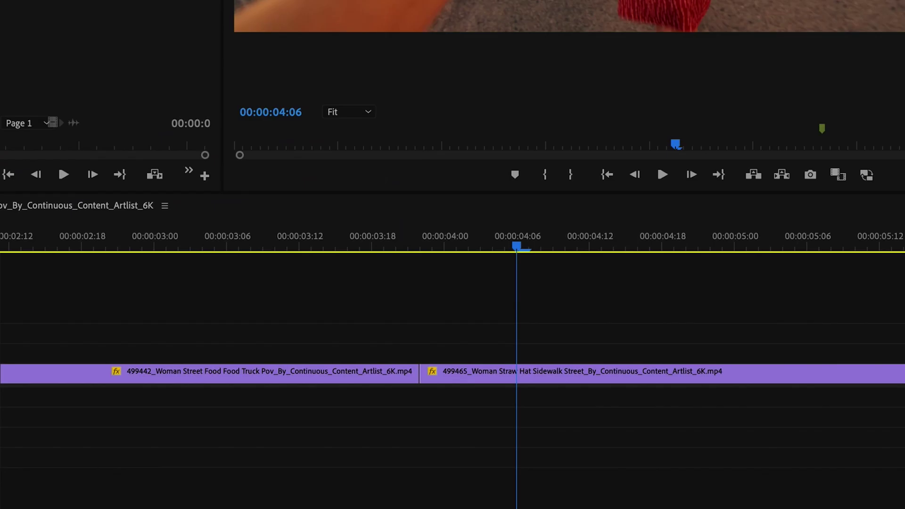
- Place the SPACE TRANSITION template on V4 so it ends at the cut between the clips, and move the playhead to its start
left_click_drag(519, 202, 299, 314)
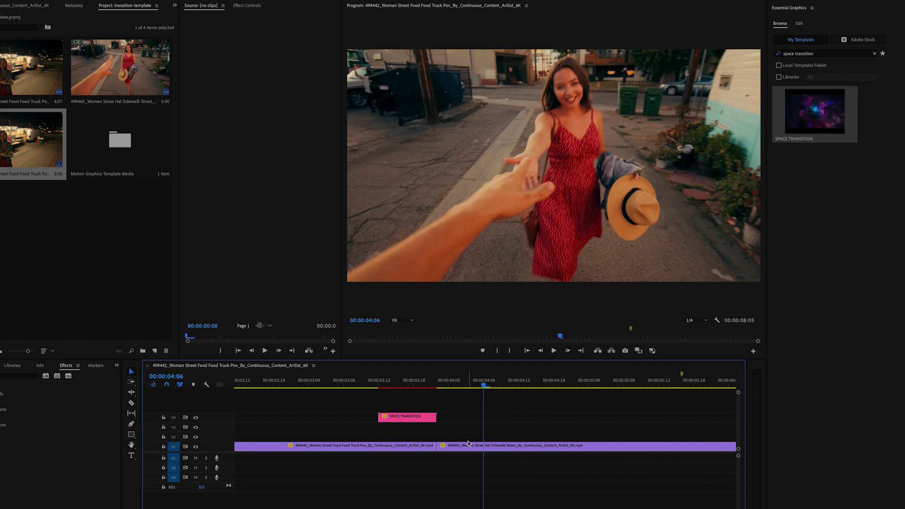
mouse_move(396, 382)
left_mouse_down()
mouse_move(428, 382)
mouse_move(377, 381)
mouse_move(415, 383)
mouse_move(381, 392)
left_mouse_up()
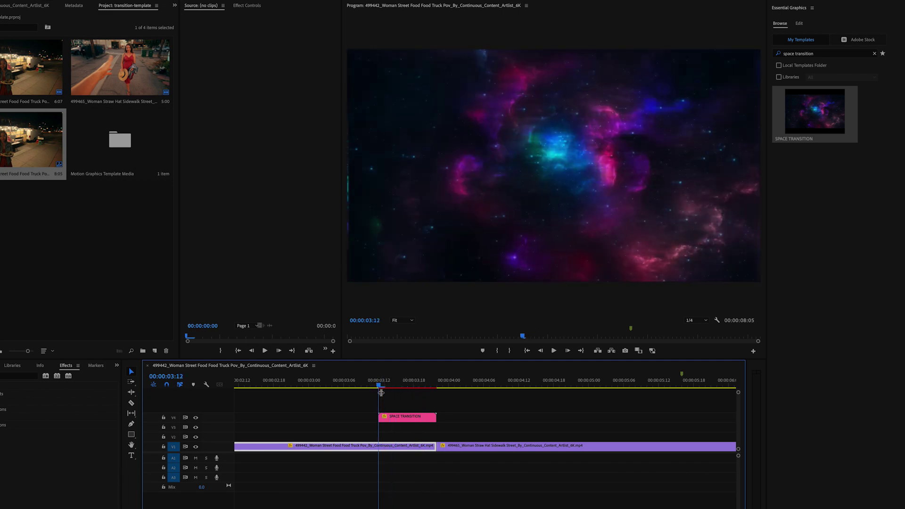
- Move the straw hat clip up to V2 and the food truck clip up to V3, beneath the SPACE TRANSITION template
left_click_drag(465, 445, 463, 438)
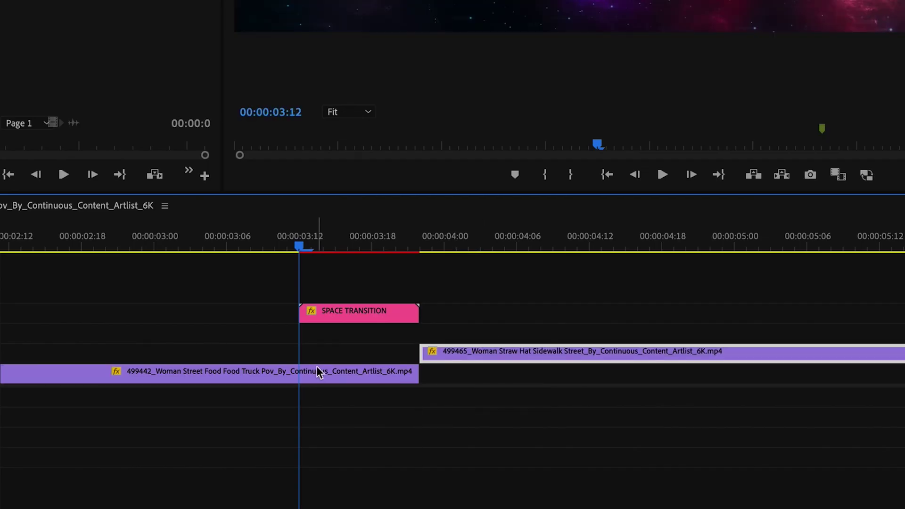
left_click(395, 443)
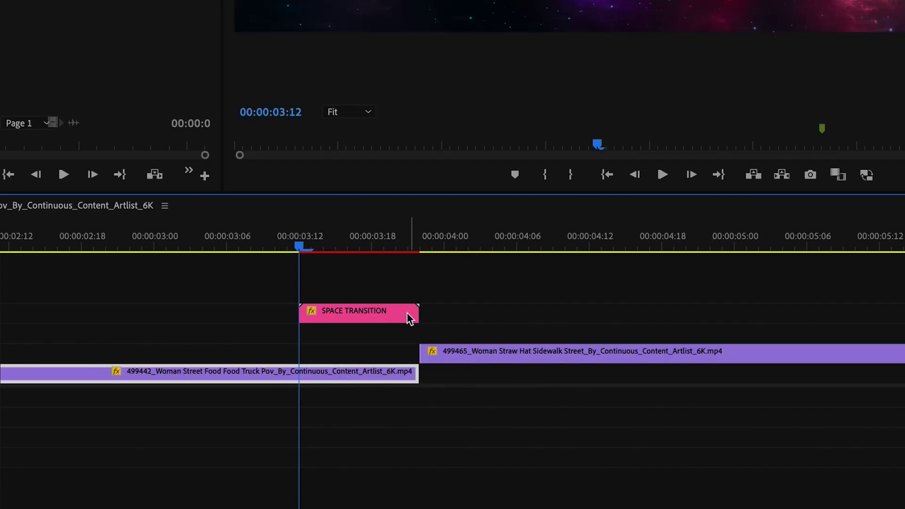
left_click(380, 311)
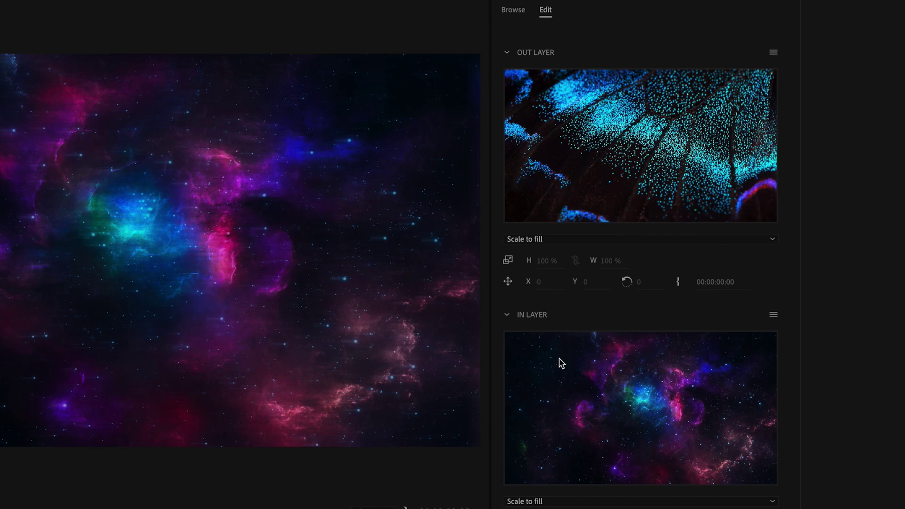
left_click_drag(312, 369, 315, 330)
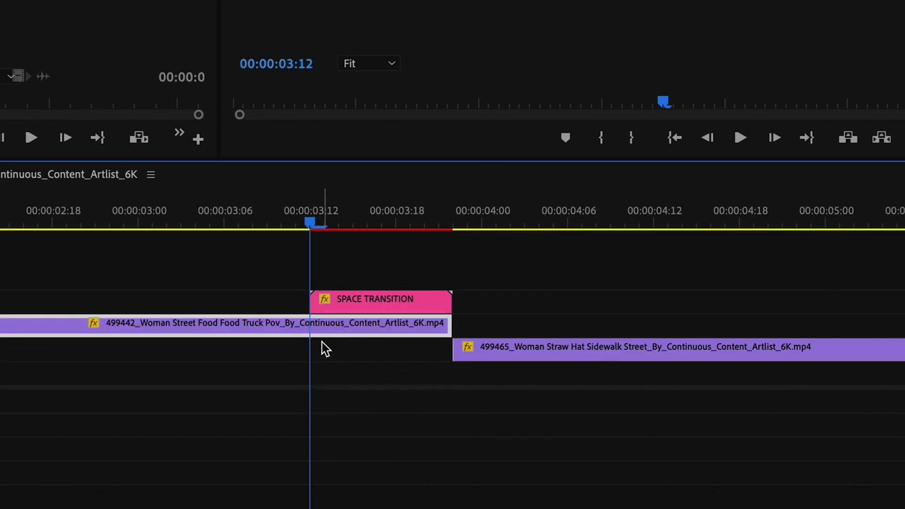
- Split the food truck clip at 00:00:03:12, where the SPACE TRANSITION template starts
left_click(311, 325)
key("v")
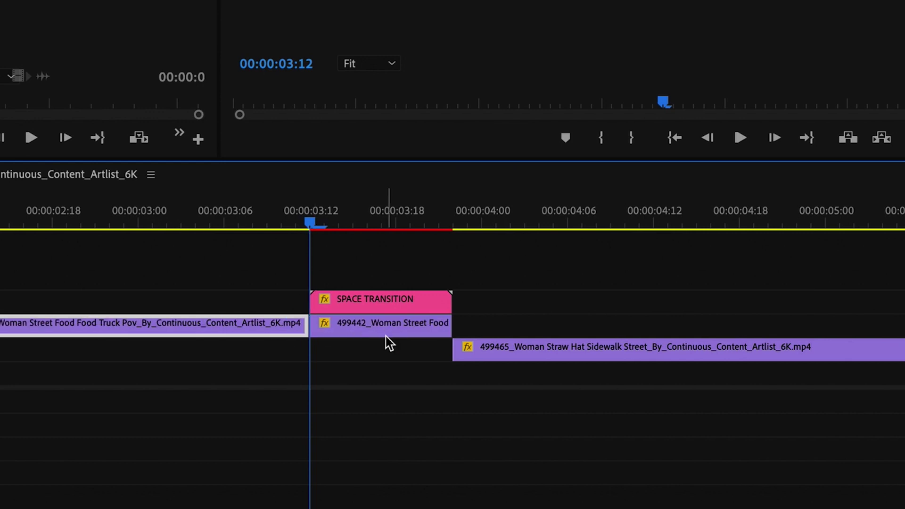
left_click(401, 330)
- Move the straw hat clip to start at 00:00:03:12 and split it at the end of the SPACE TRANSITION template
left_click_drag(531, 356, 391, 359)
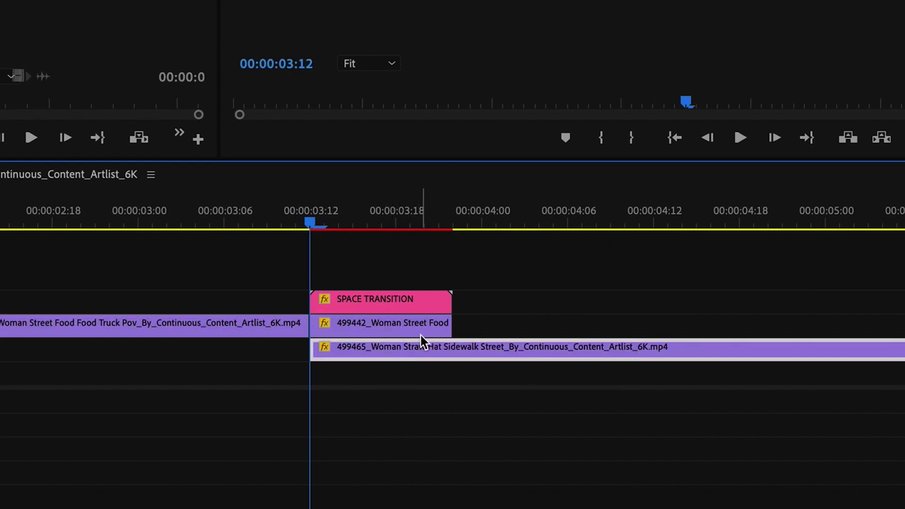
key("c")
left_click(451, 349)
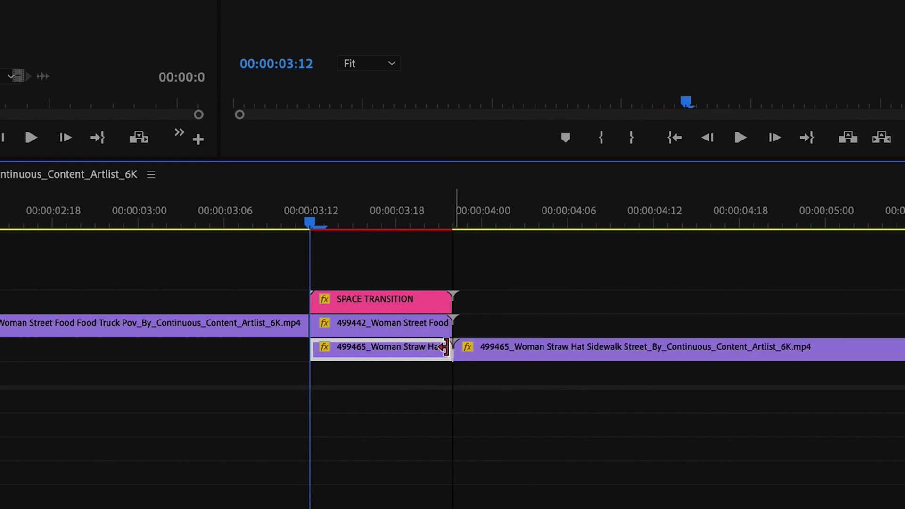
key("v")
- Make a subsequence from the food truck segment under the template and use it as the IN LAYER media of SPACE TRANSITION
left_click(414, 326)
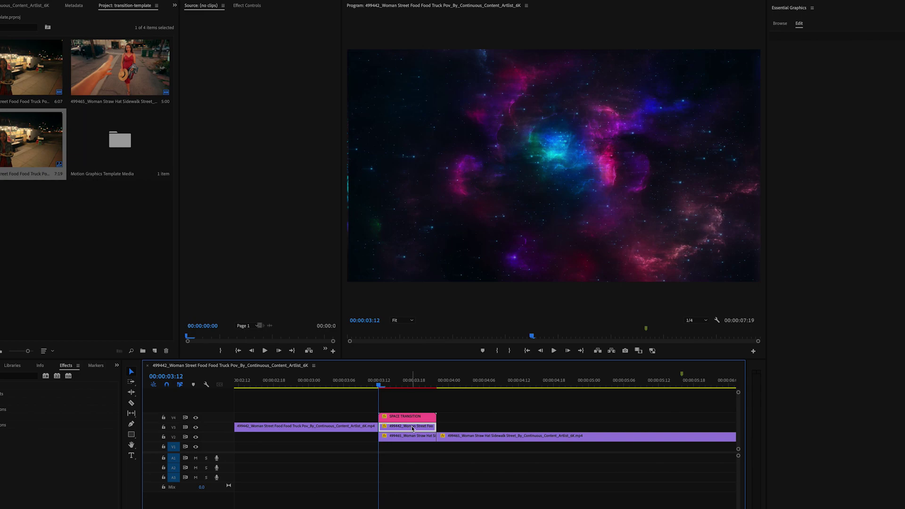
right_click(413, 429)
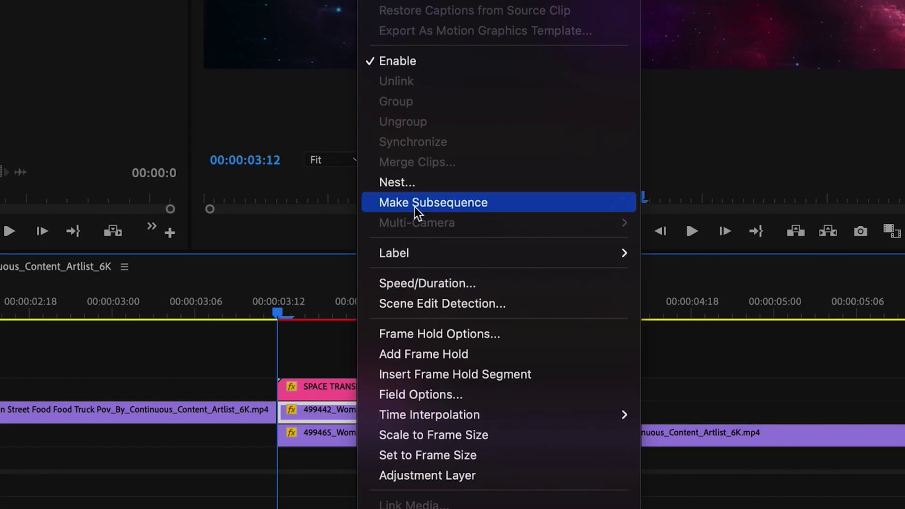
left_click(417, 202)
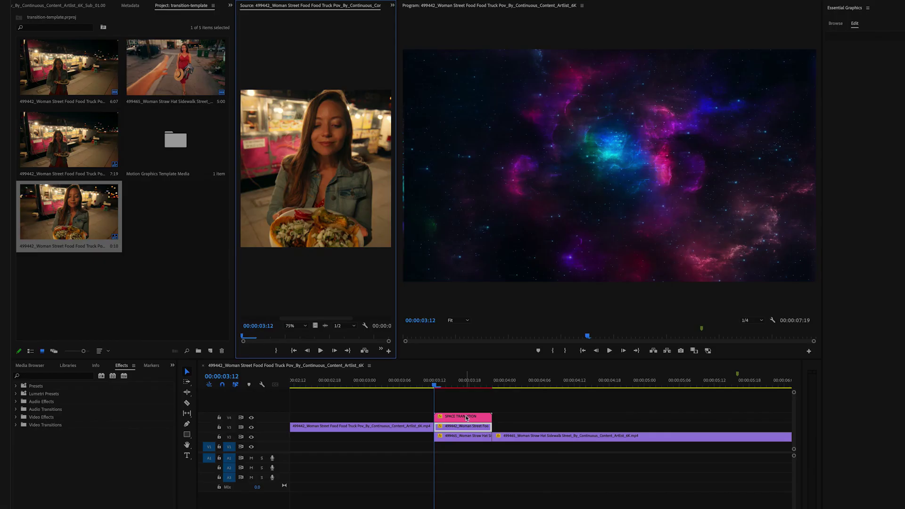
left_click(466, 418)
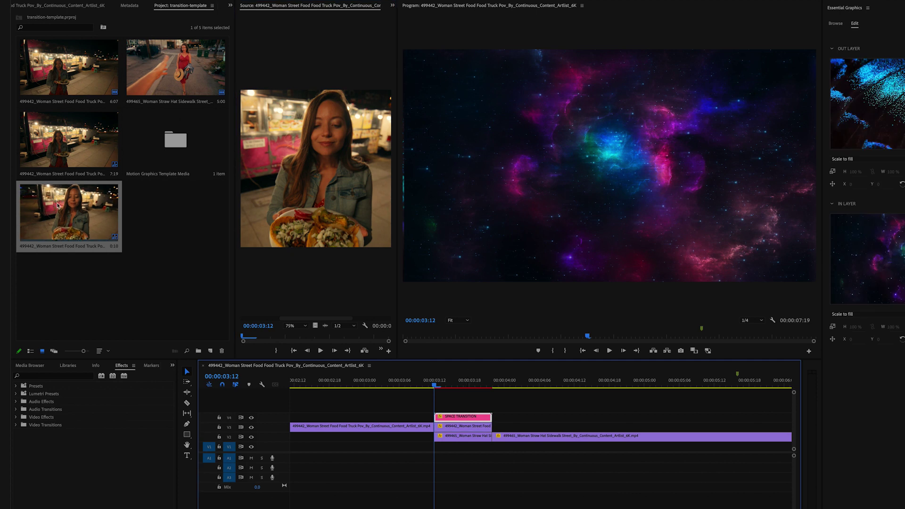
left_click_drag(77, 221, 904, 246)
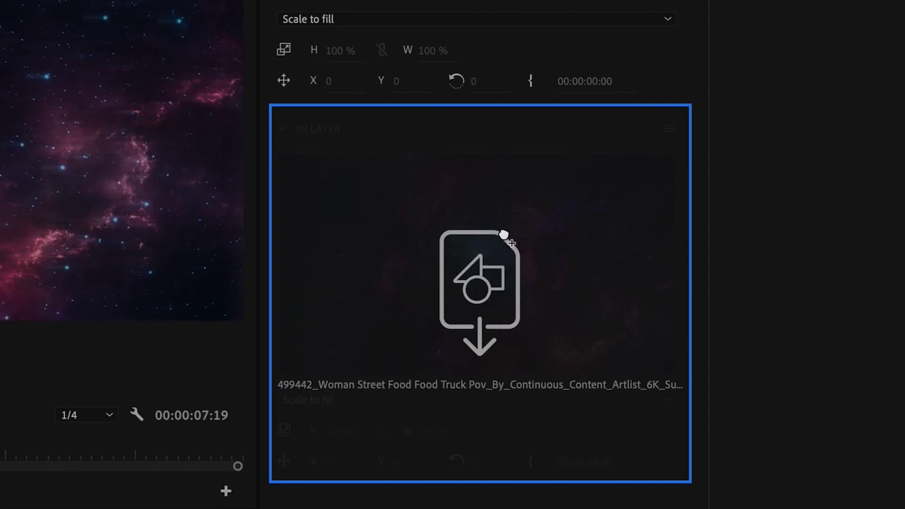
left_click_drag(504, 235, 507, 230)
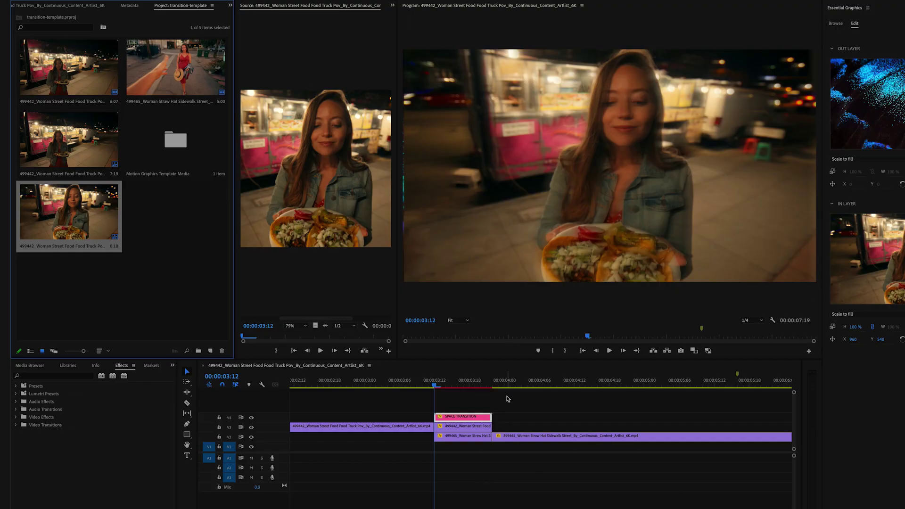
- Make a subsequence from the straw hat segment under the template and use it as the OUT LAYER media of SPACE TRANSITION
left_click(467, 435)
right_click(466, 435)
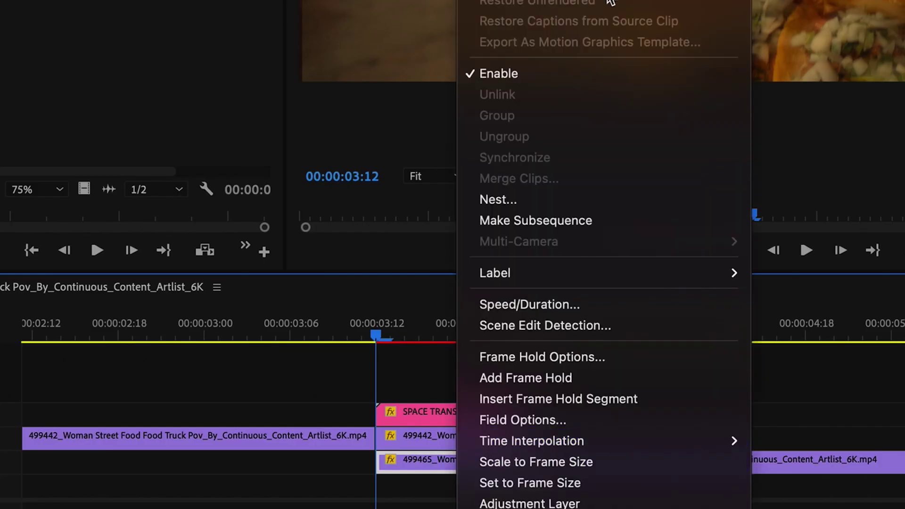
left_click(591, 219)
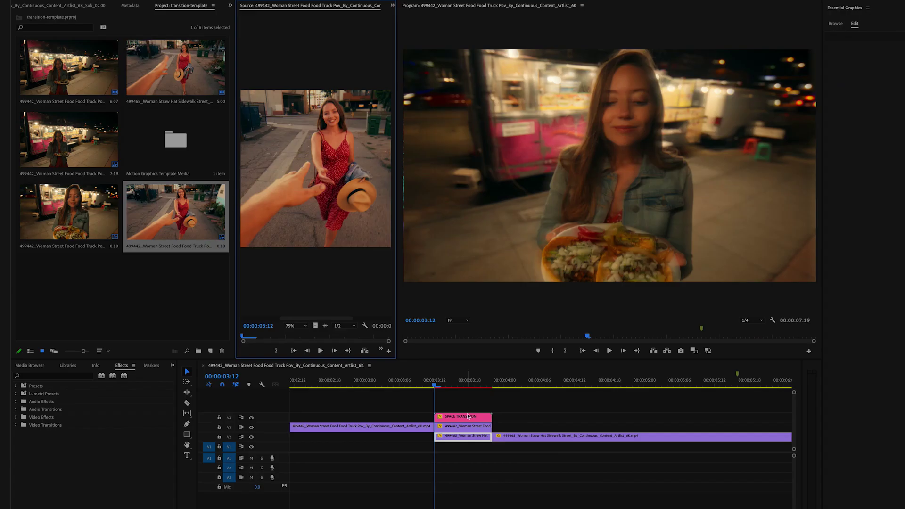
left_click(460, 415)
left_click_drag(185, 207, 479, 174)
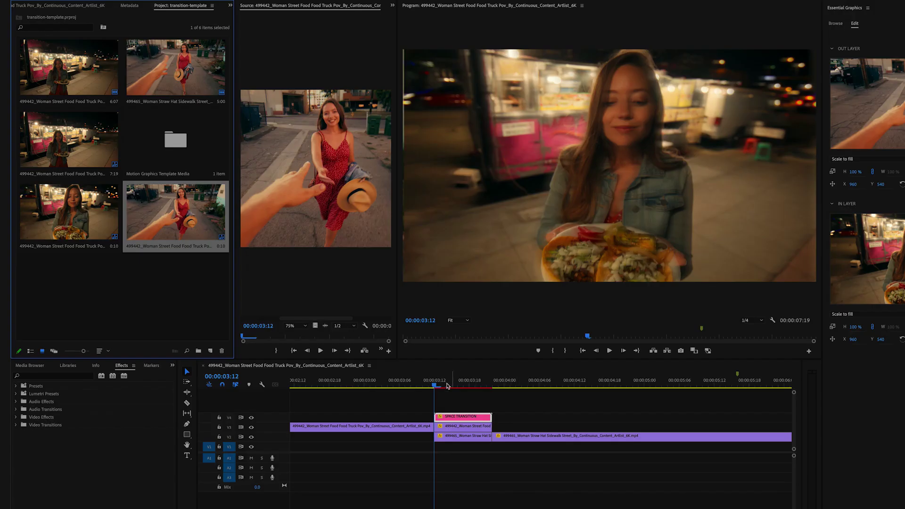
- Play the sequence from shortly before the SPACE TRANSITION template to preview the finished transition
left_click_drag(437, 384, 382, 384)
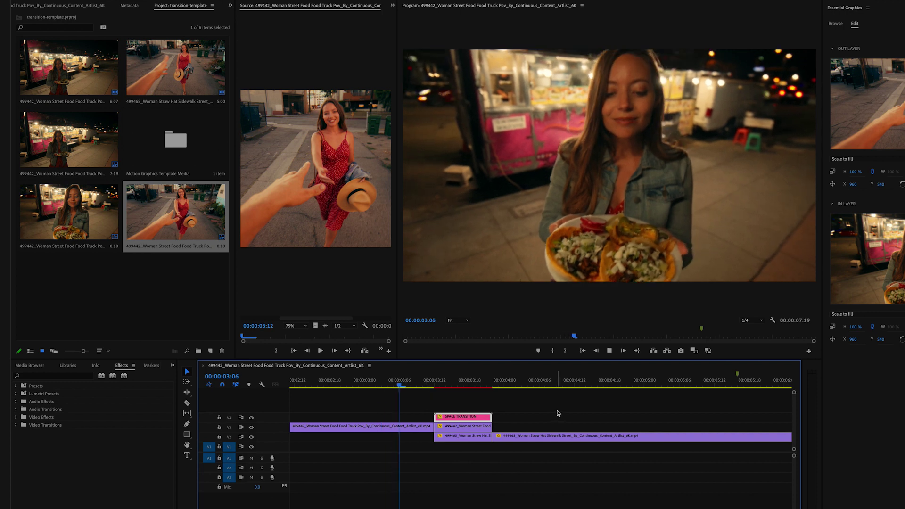